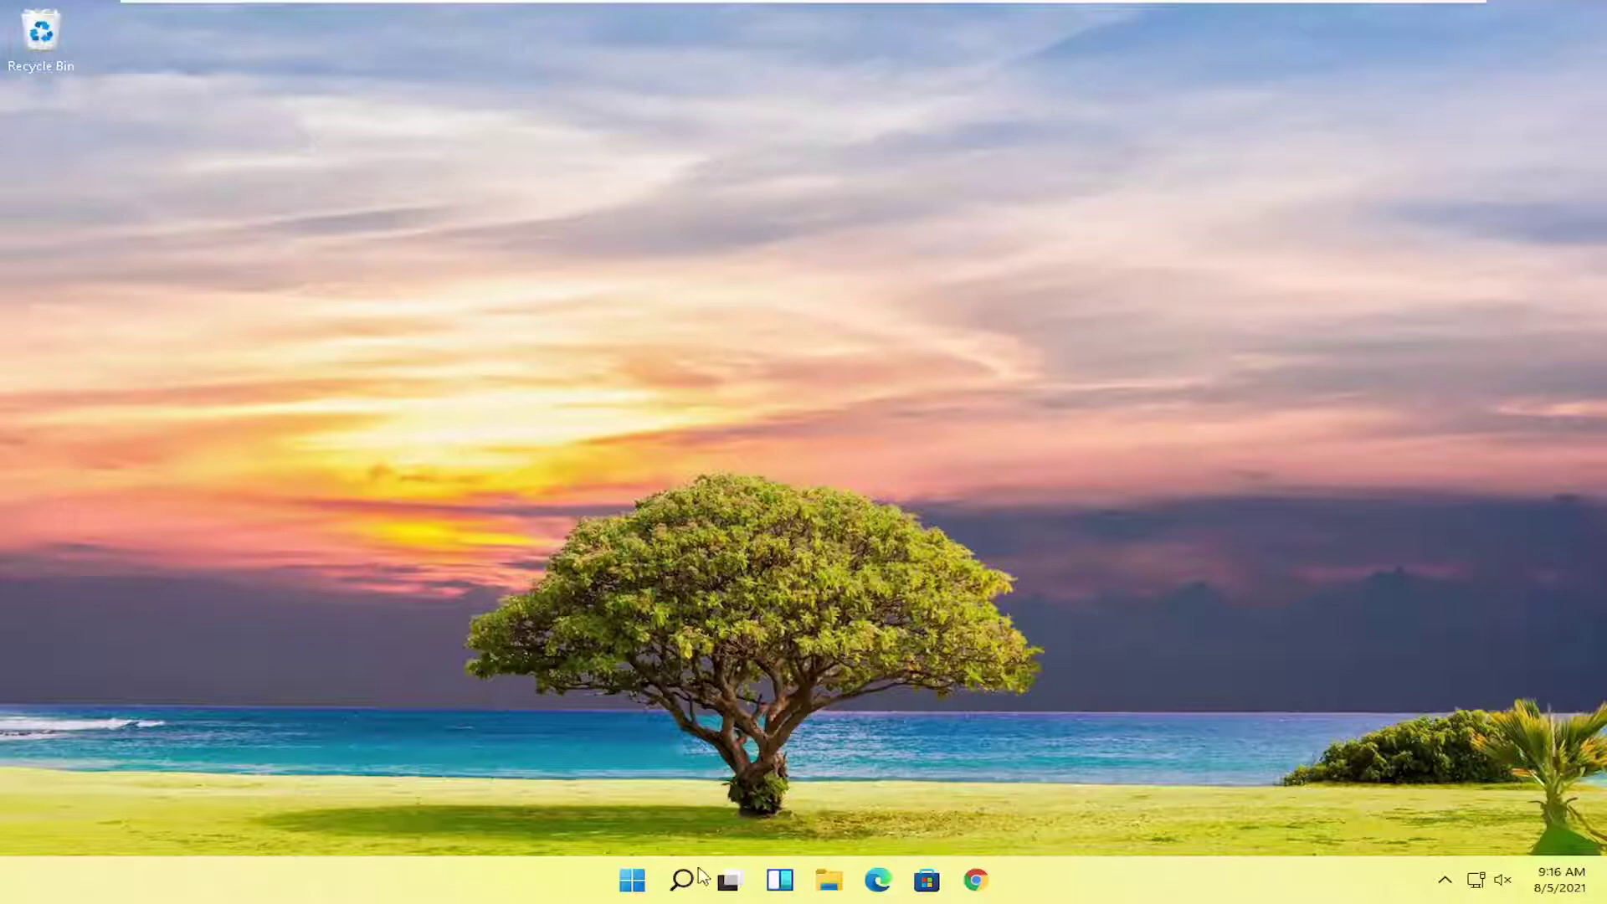
Step: Search 'adjust' to open Performance Options and reposition the dialog
left_click(682, 887)
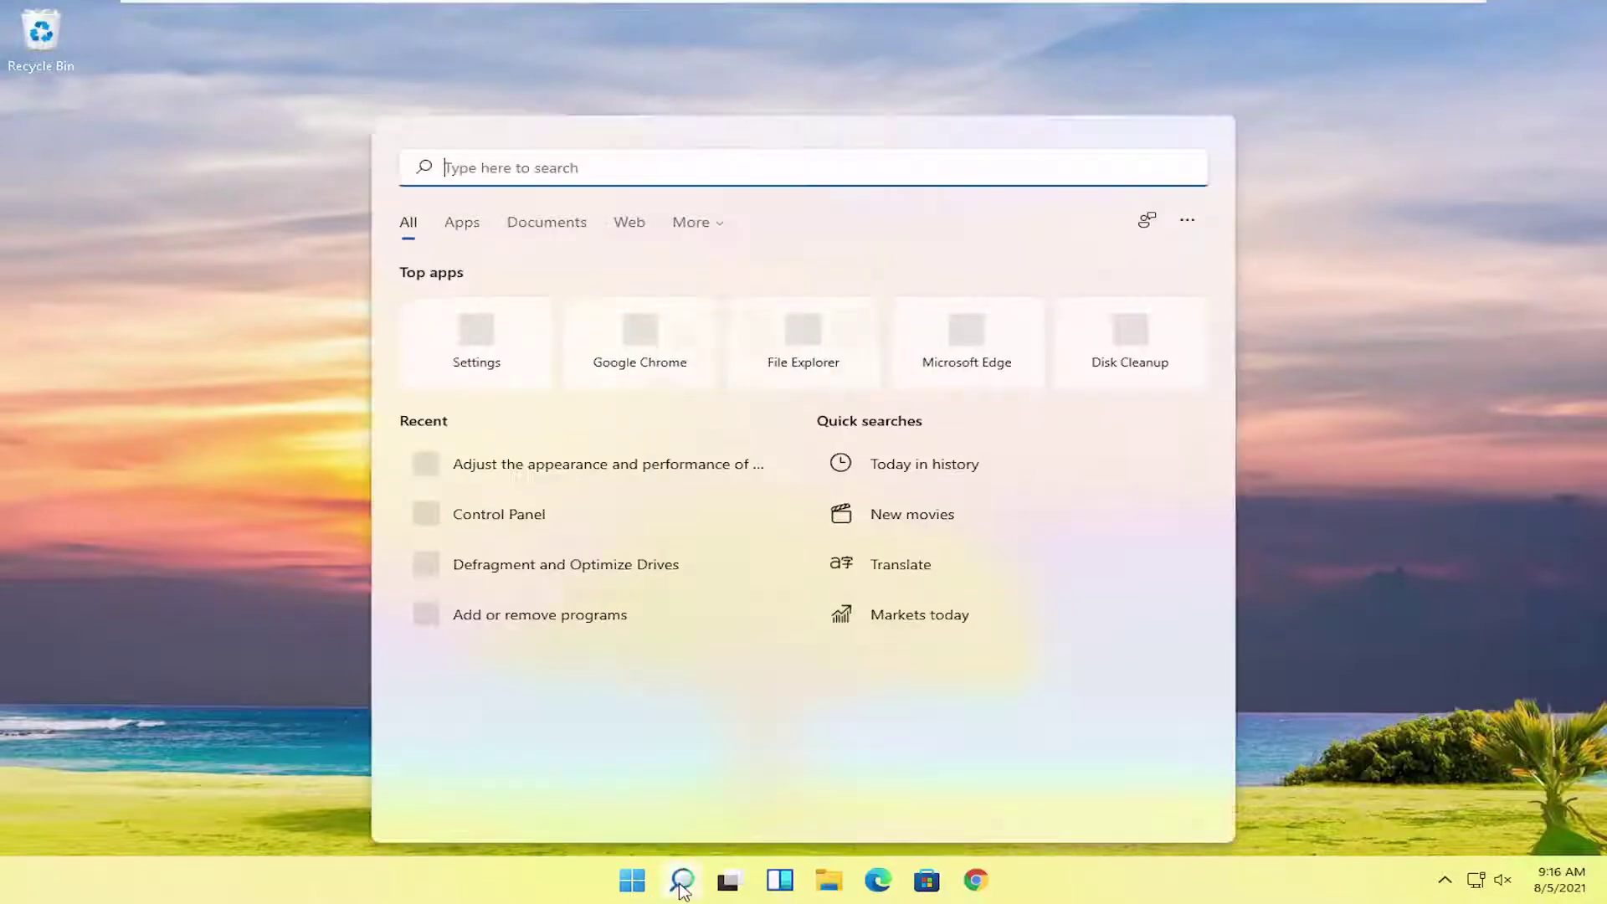
type("adjust")
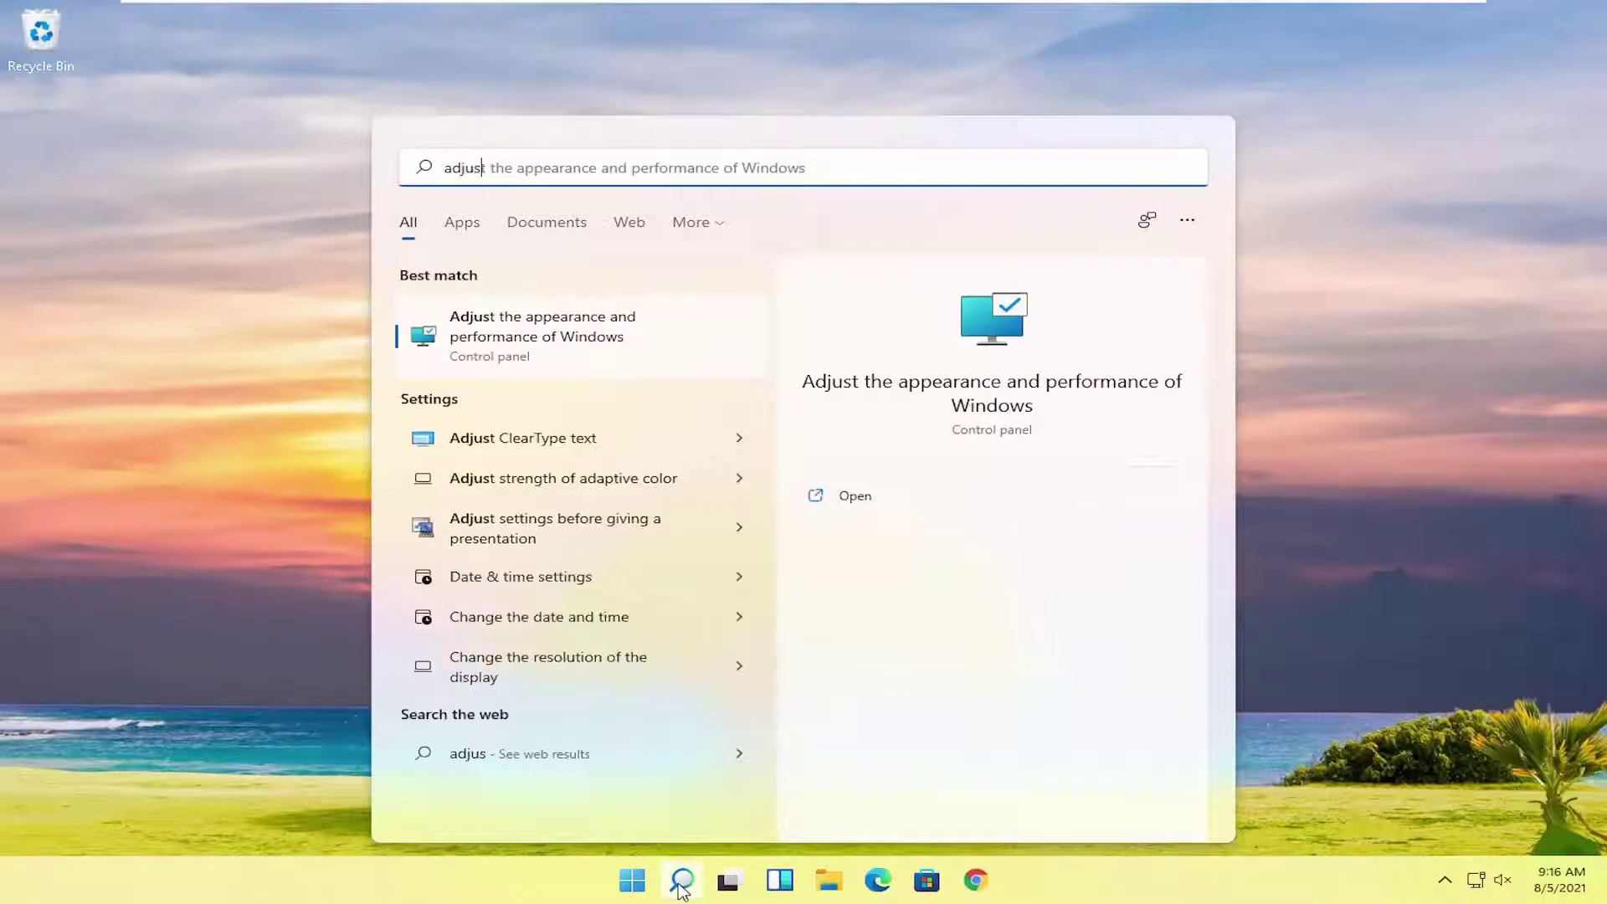
left_click(553, 348)
left_click_drag(339, 74, 724, 143)
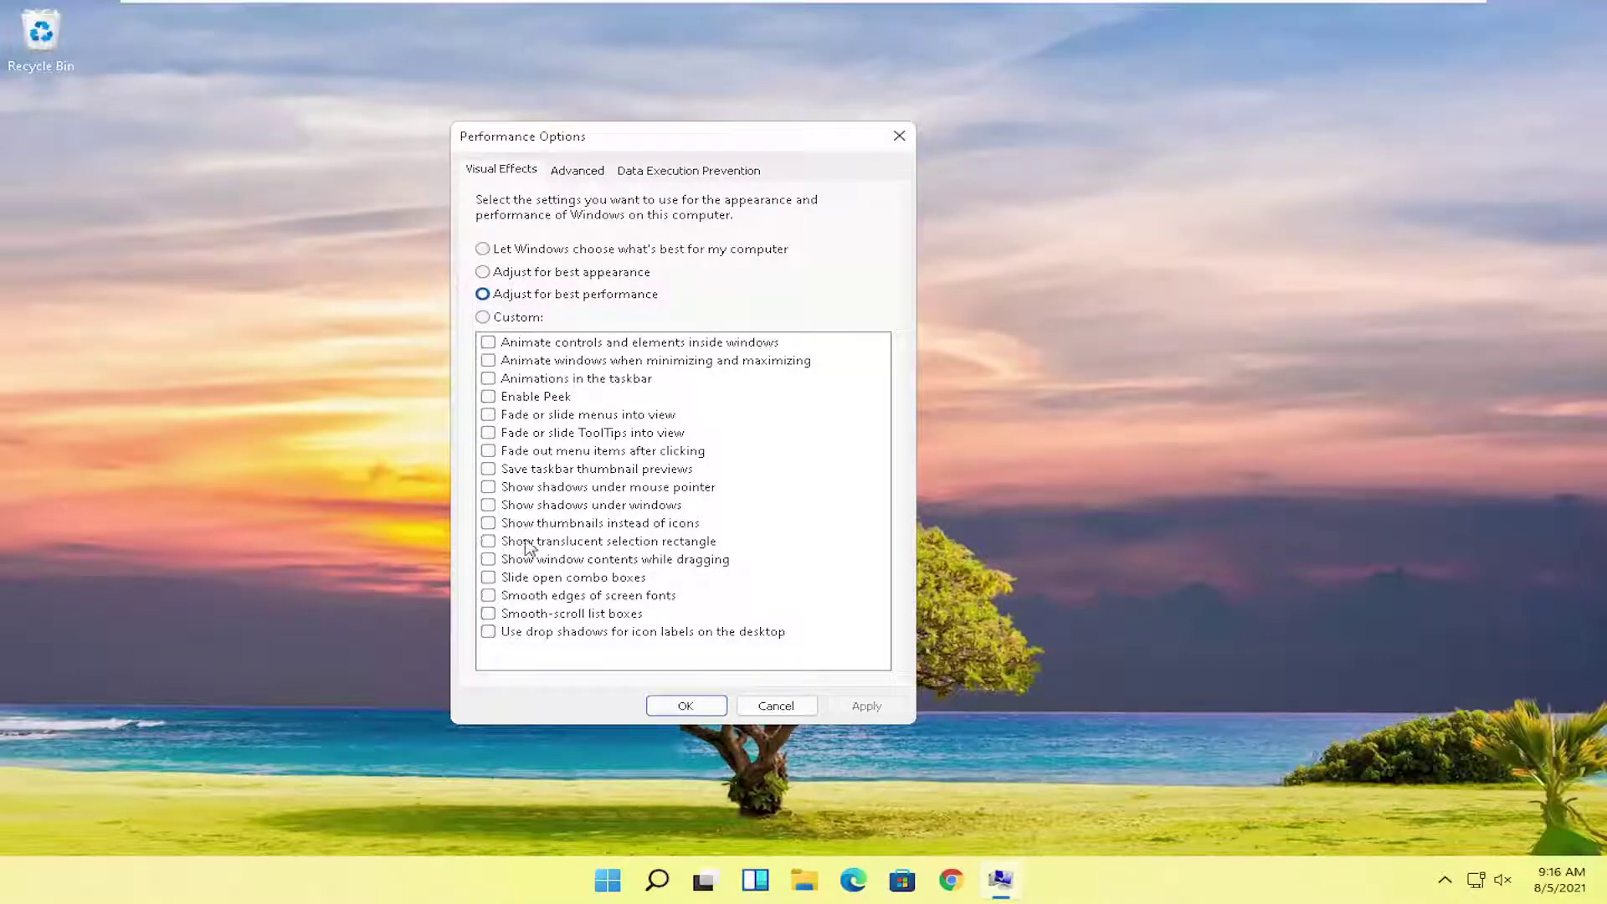
Step: Select Adjust for best performance so every visual effect is unchecked, then apply and close
left_click(488, 396)
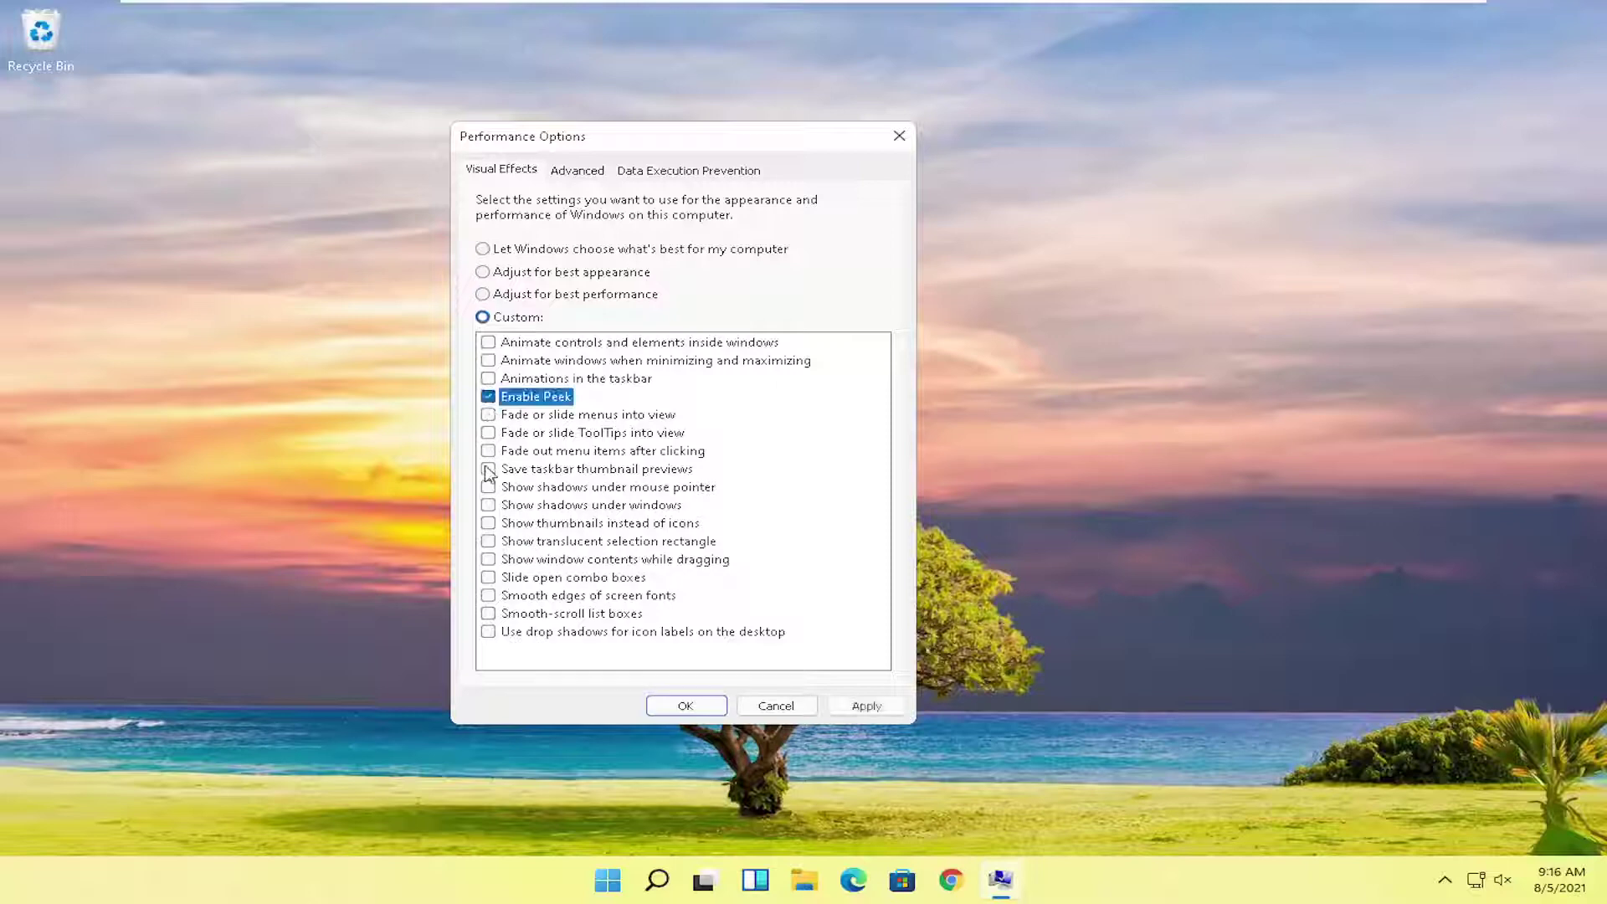
left_click(487, 470)
left_click(487, 397)
left_click(488, 470)
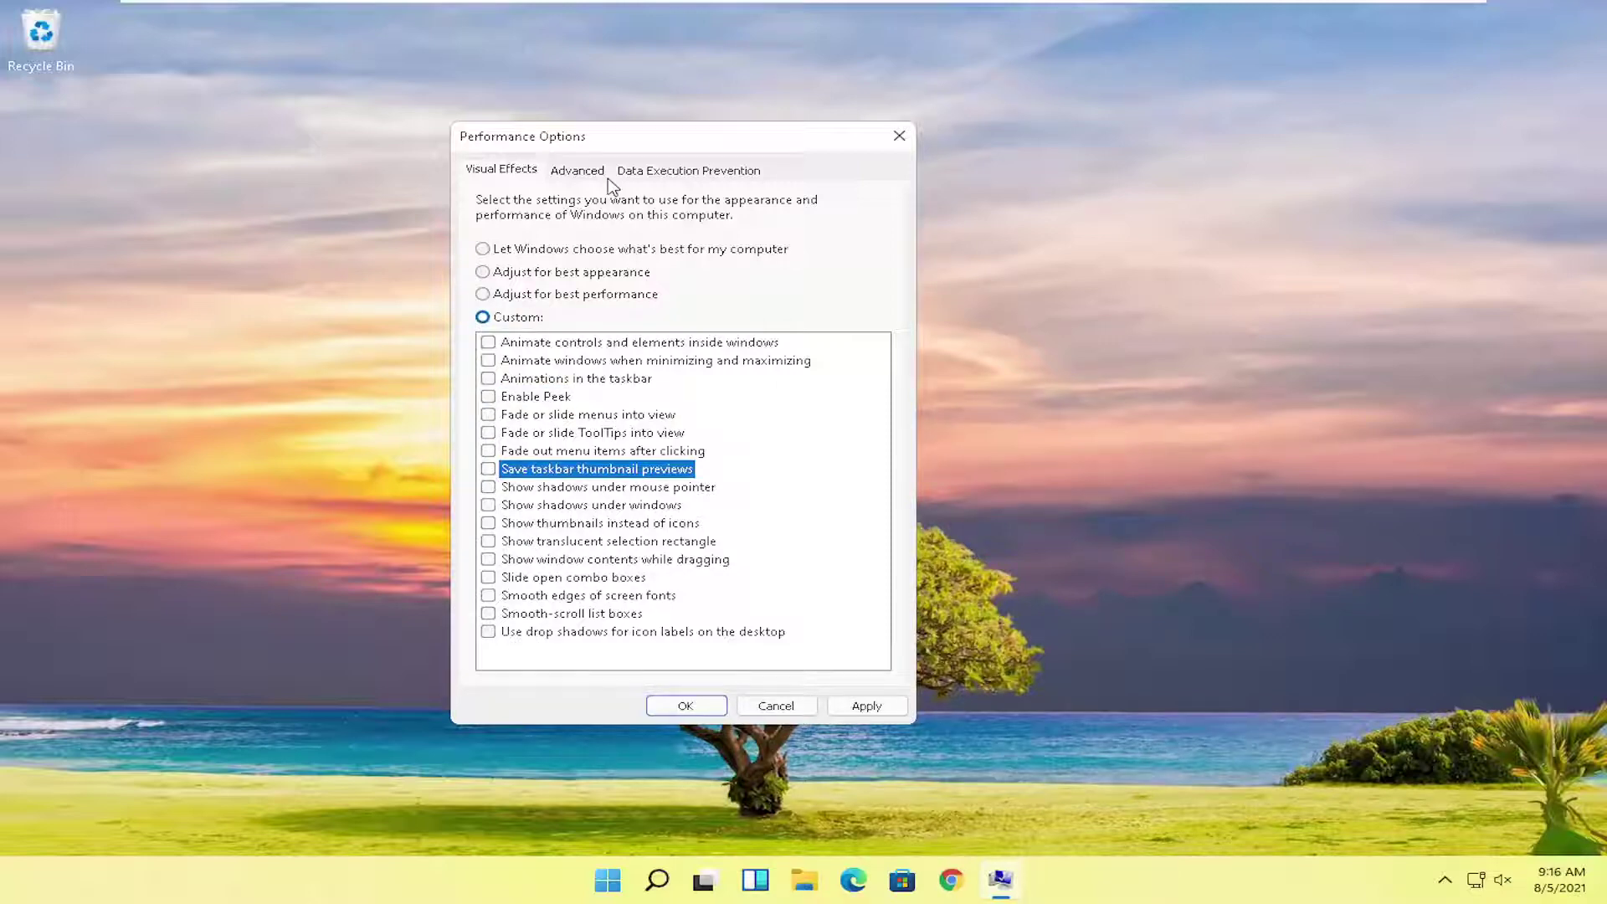
left_click(482, 295)
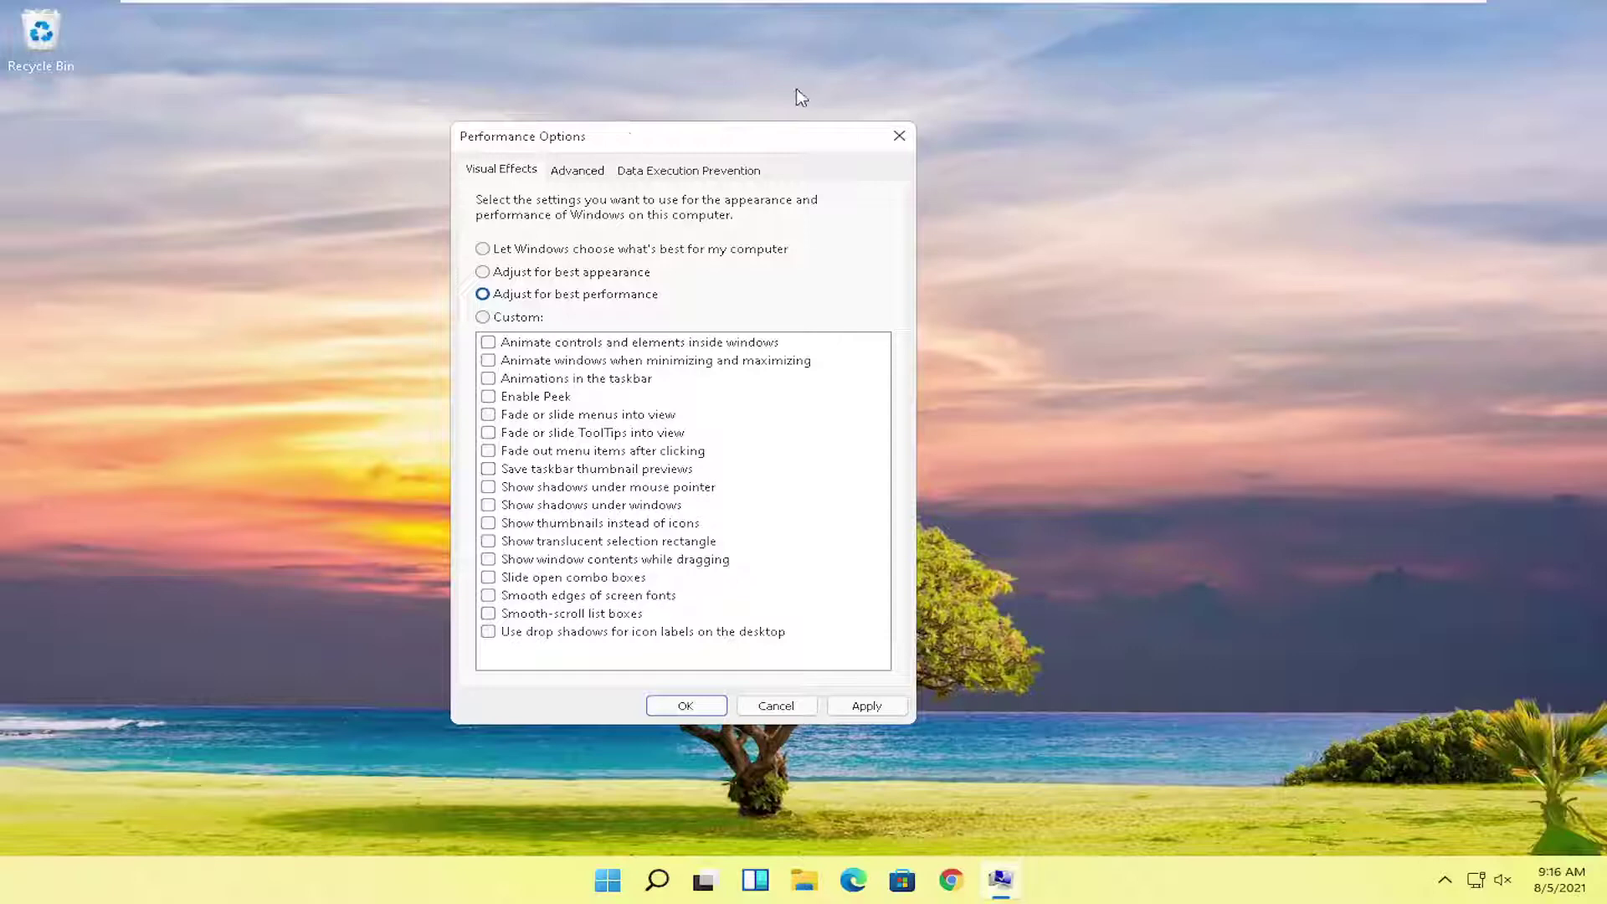
left_click(868, 706)
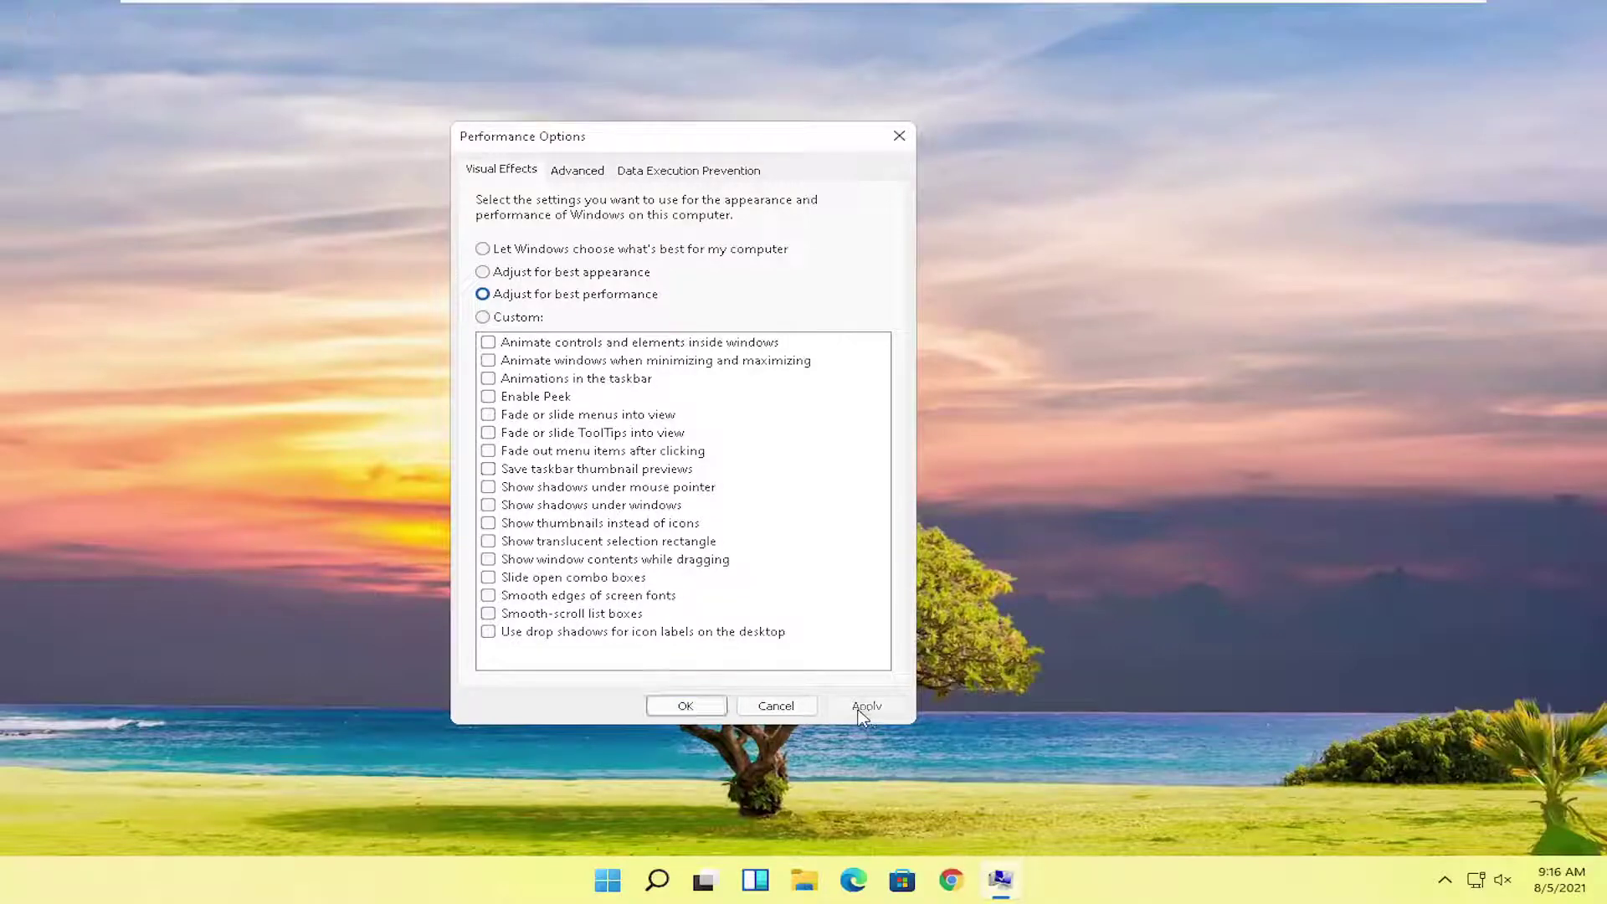
left_click(686, 706)
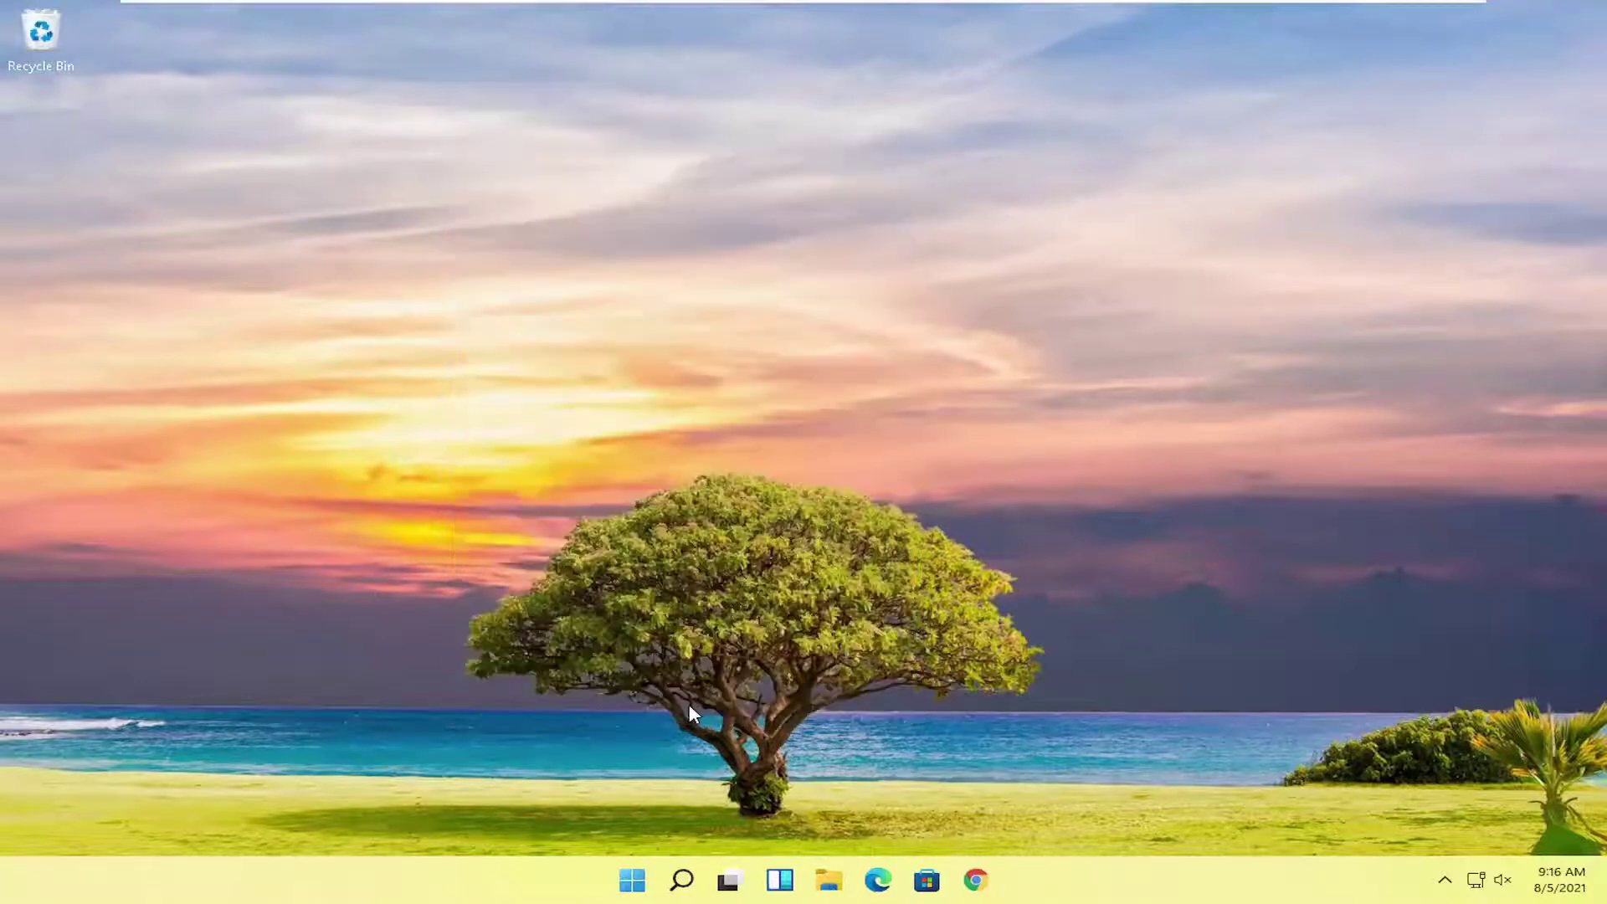
right_click(633, 880)
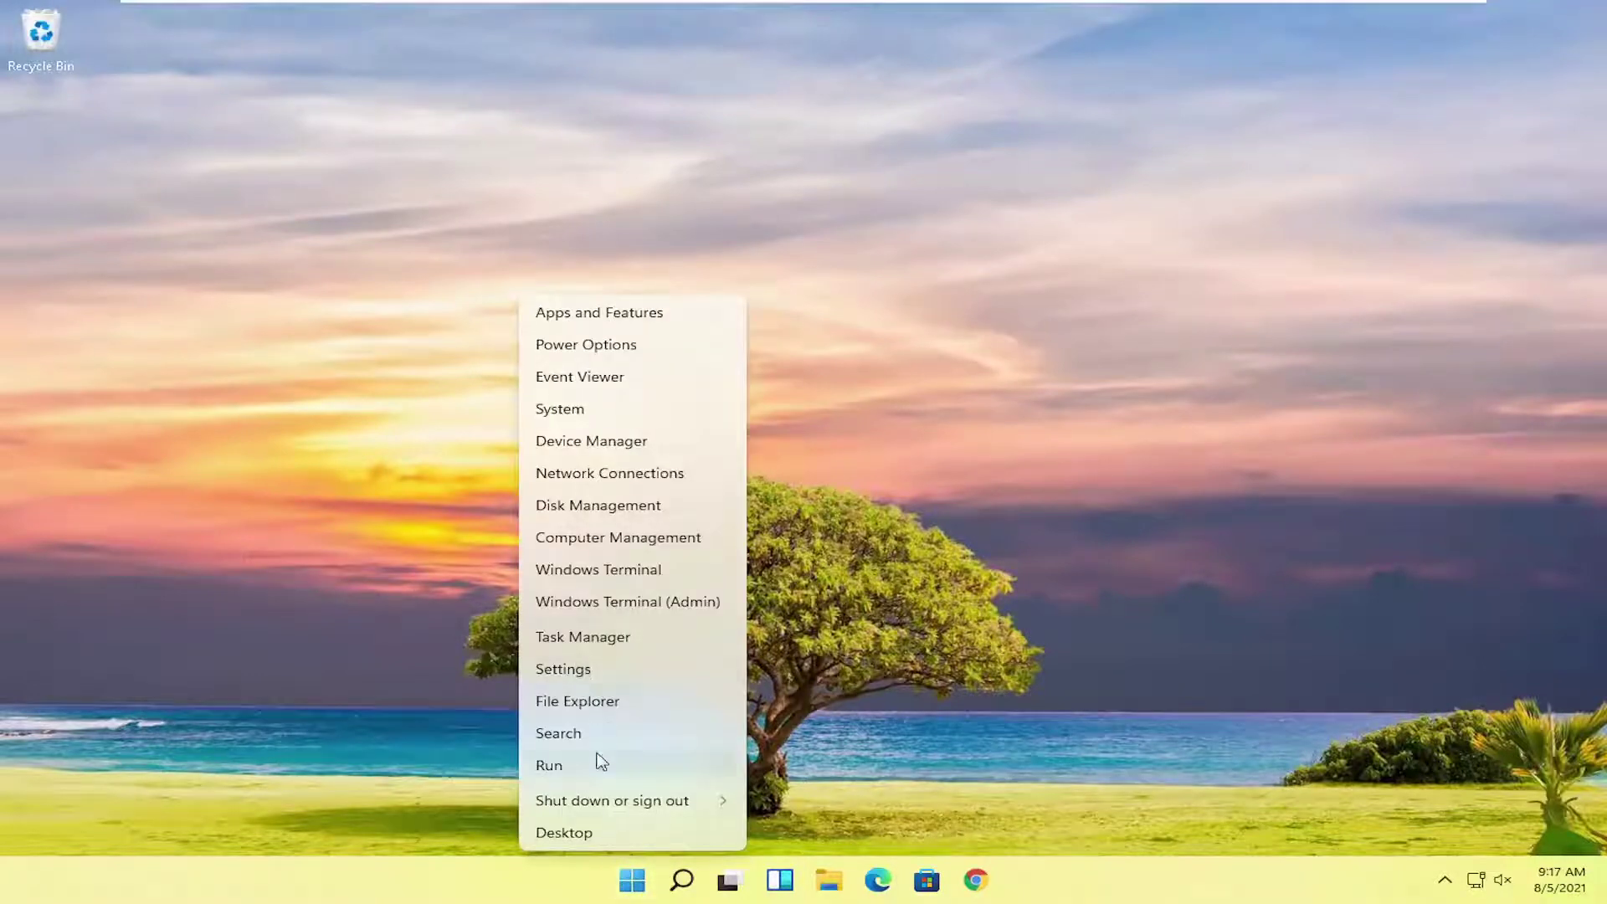
left_click(577, 637)
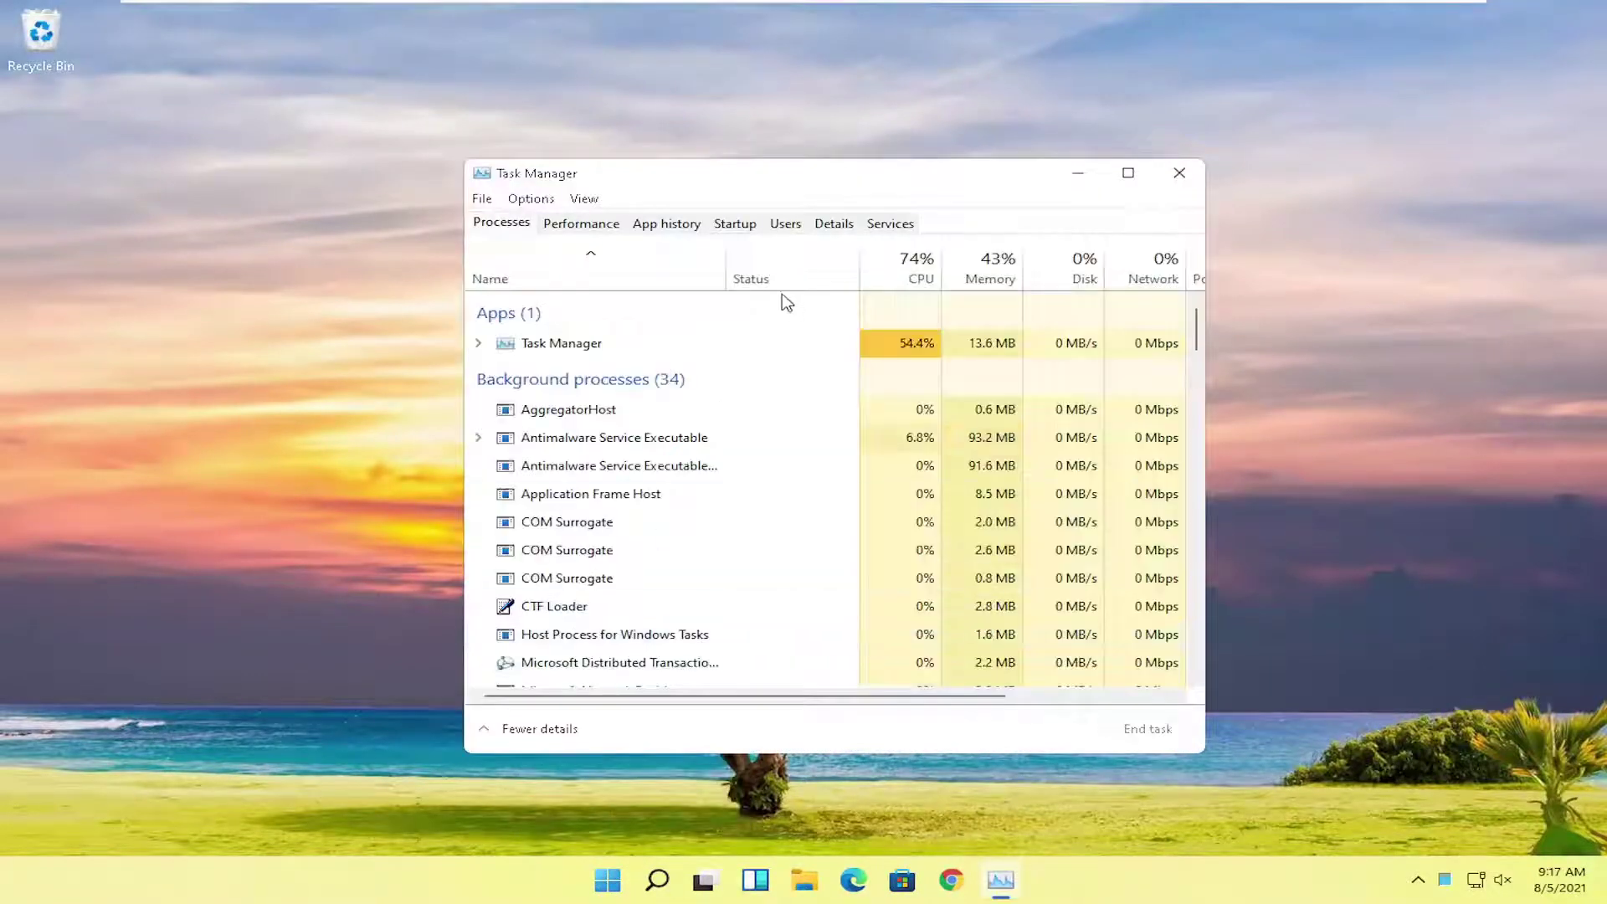
left_click(737, 225)
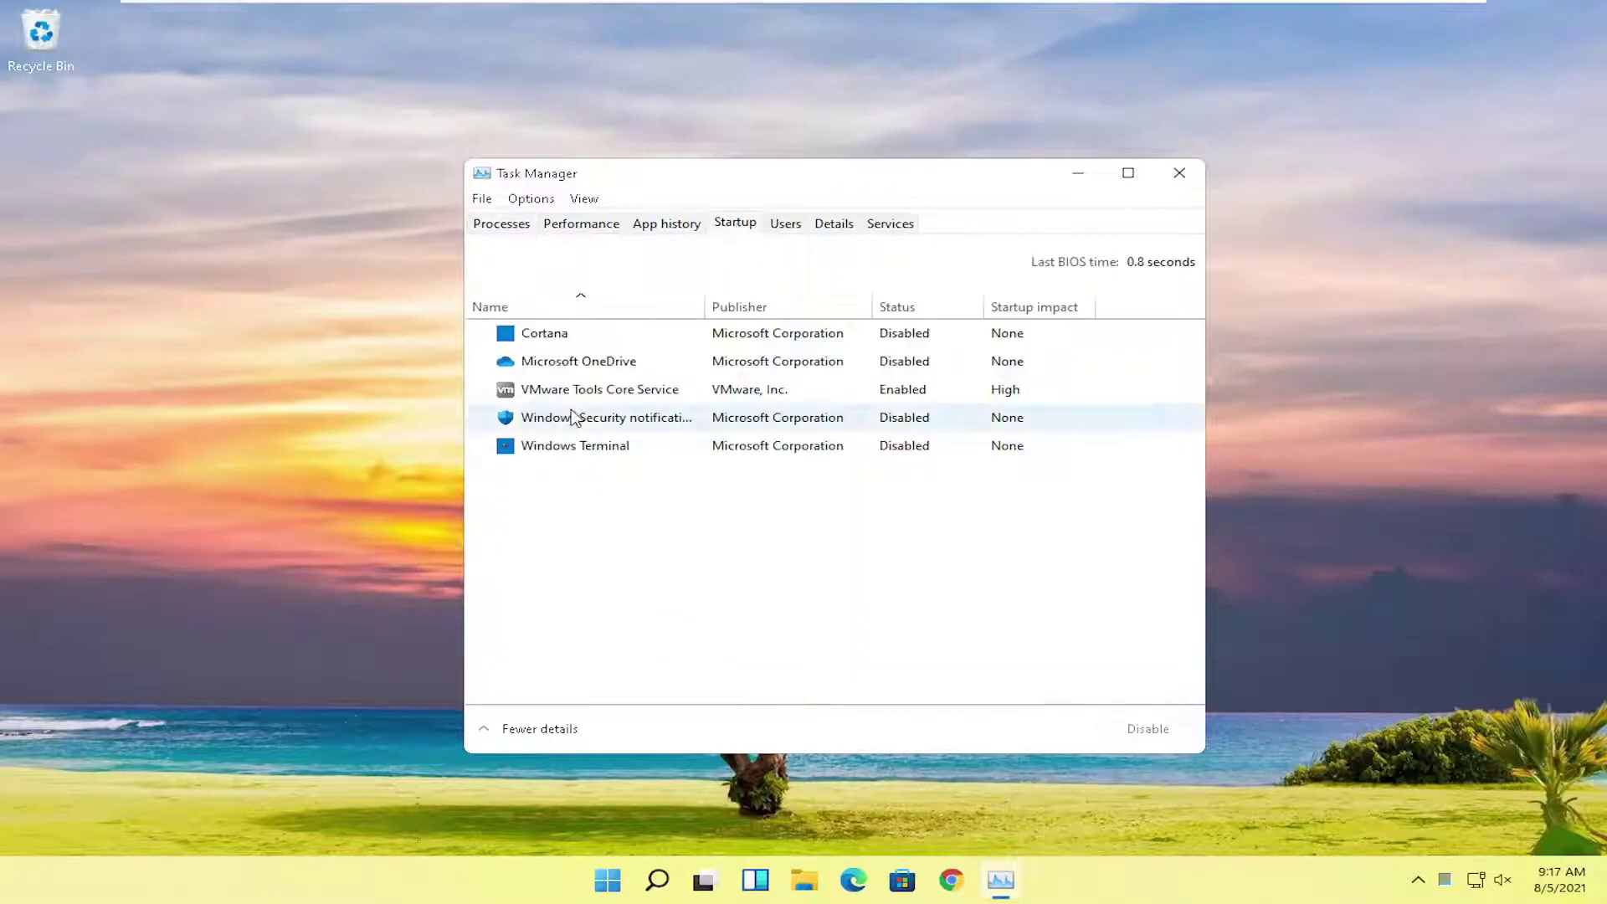
left_click(555, 333)
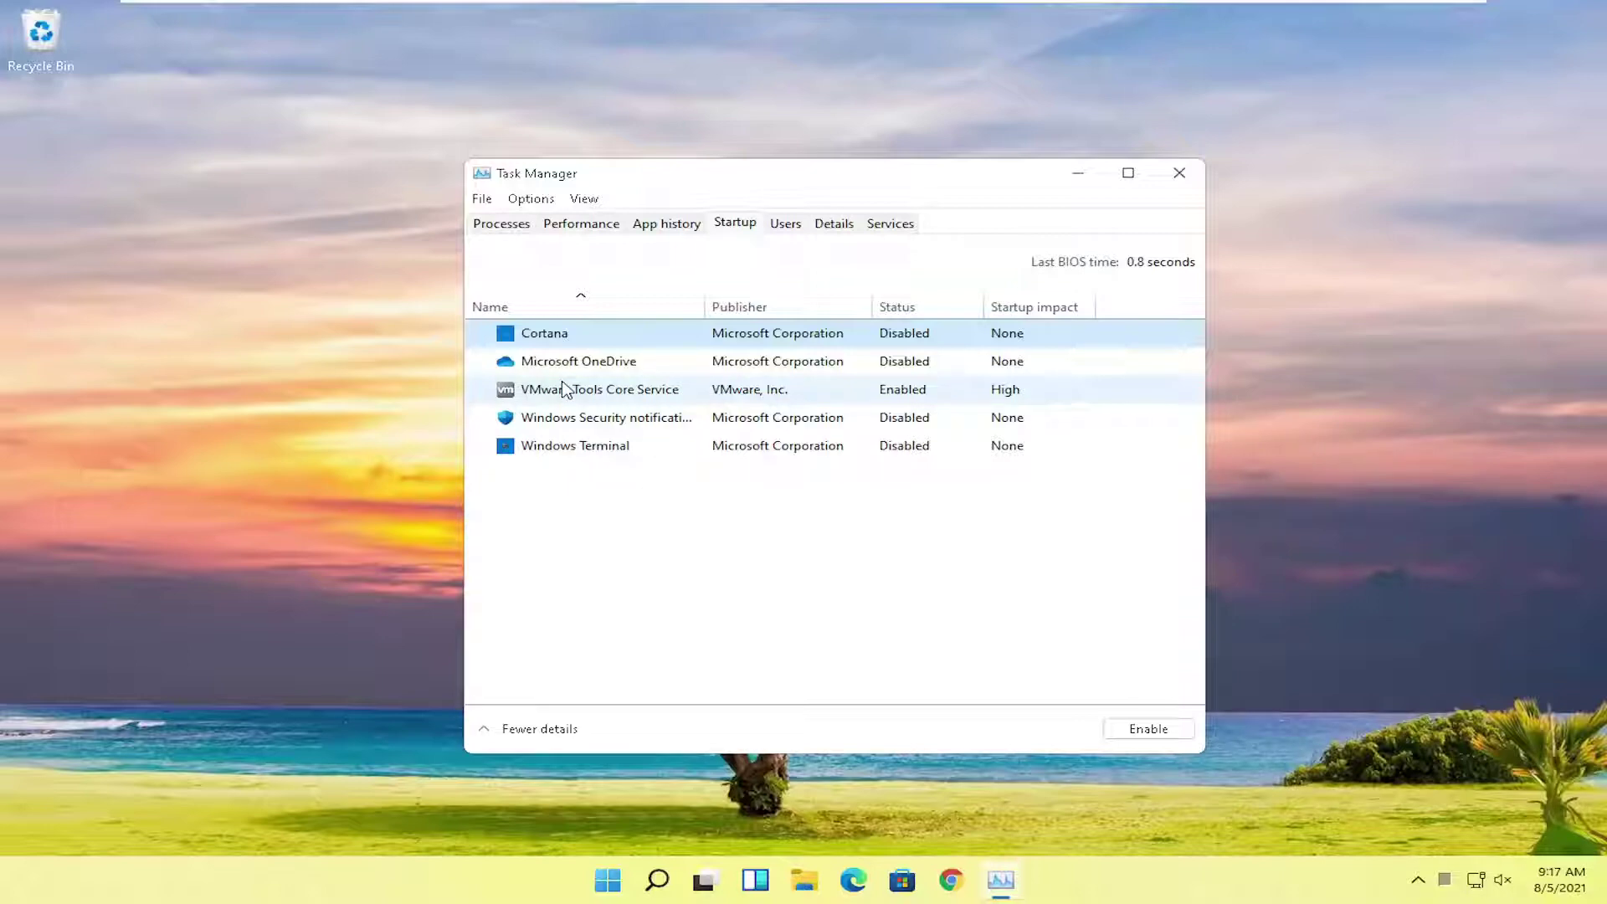
left_click(585, 361)
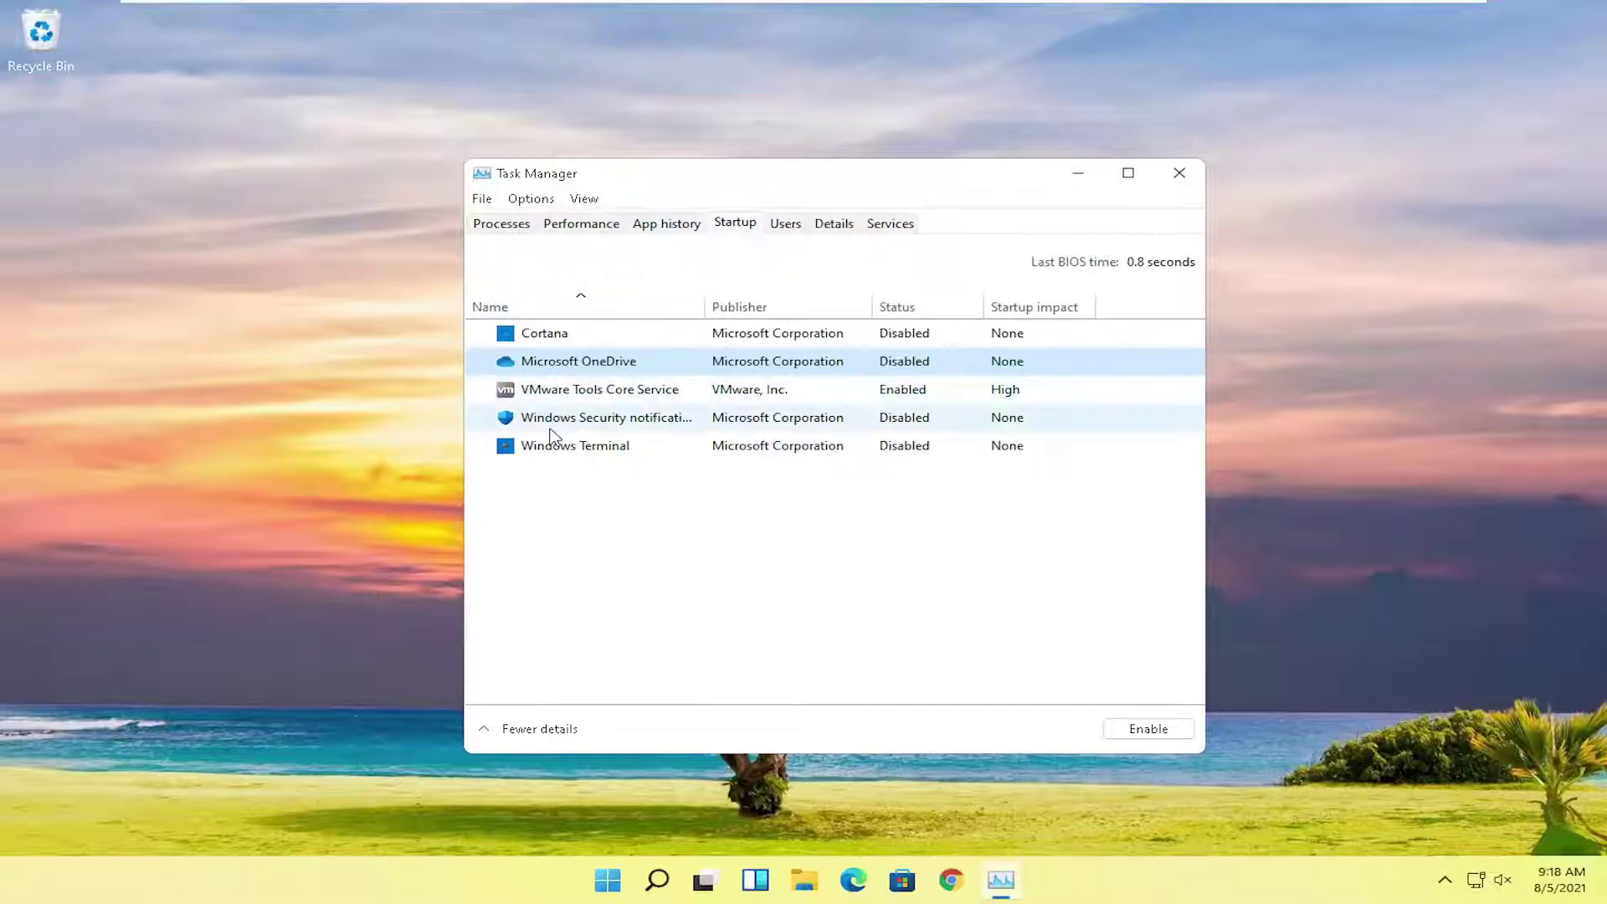
left_click(1200, 182)
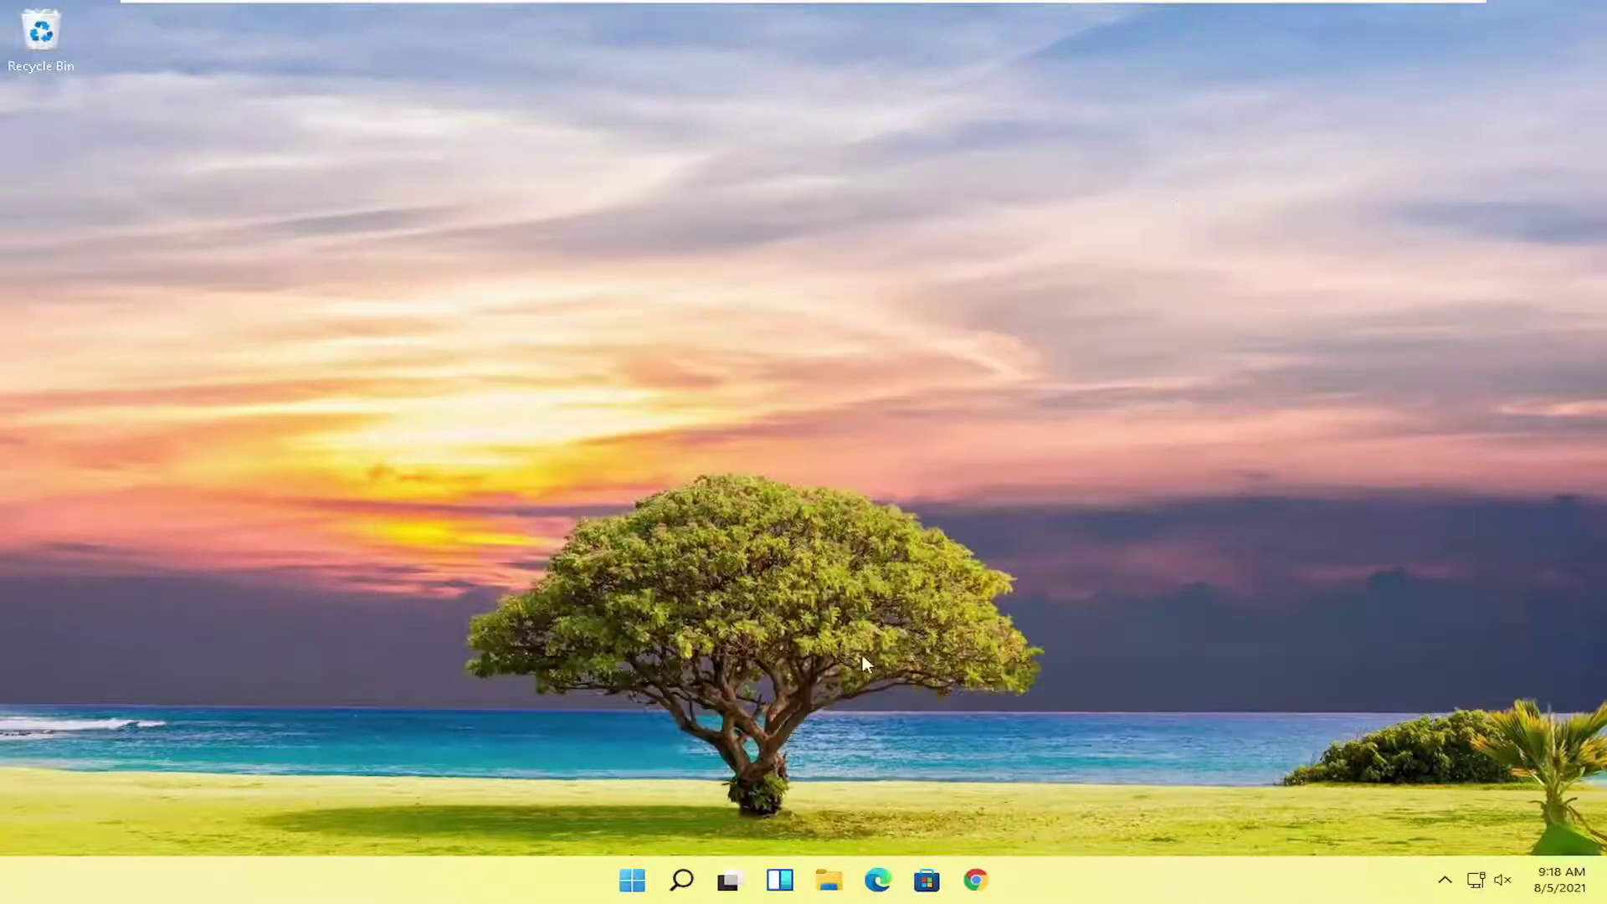
left_click(682, 874)
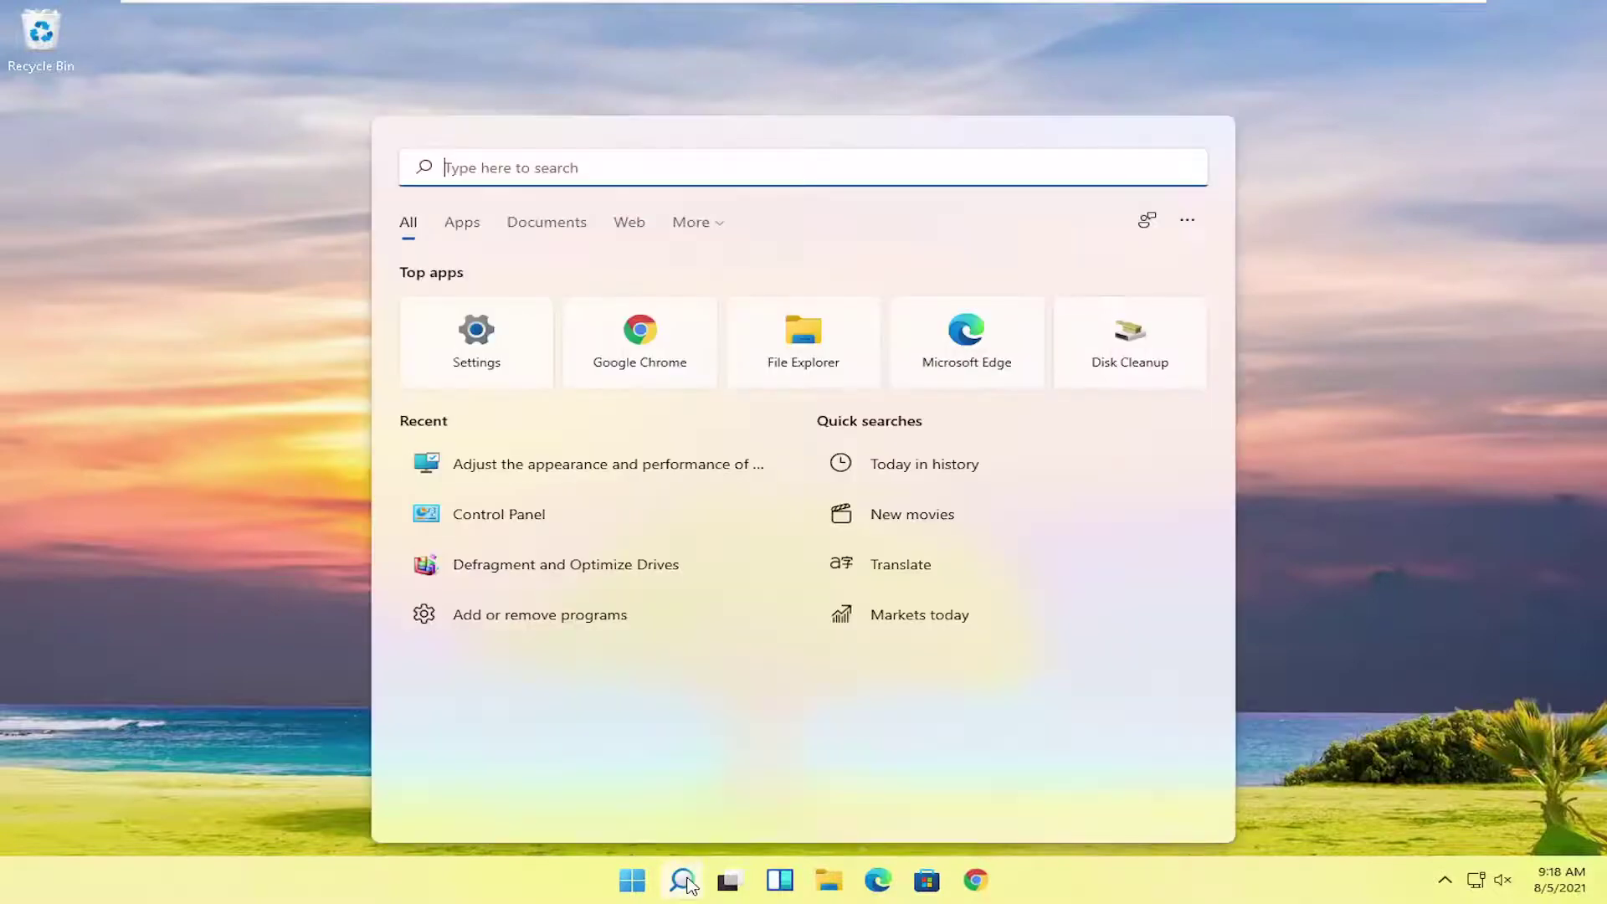
type("control p")
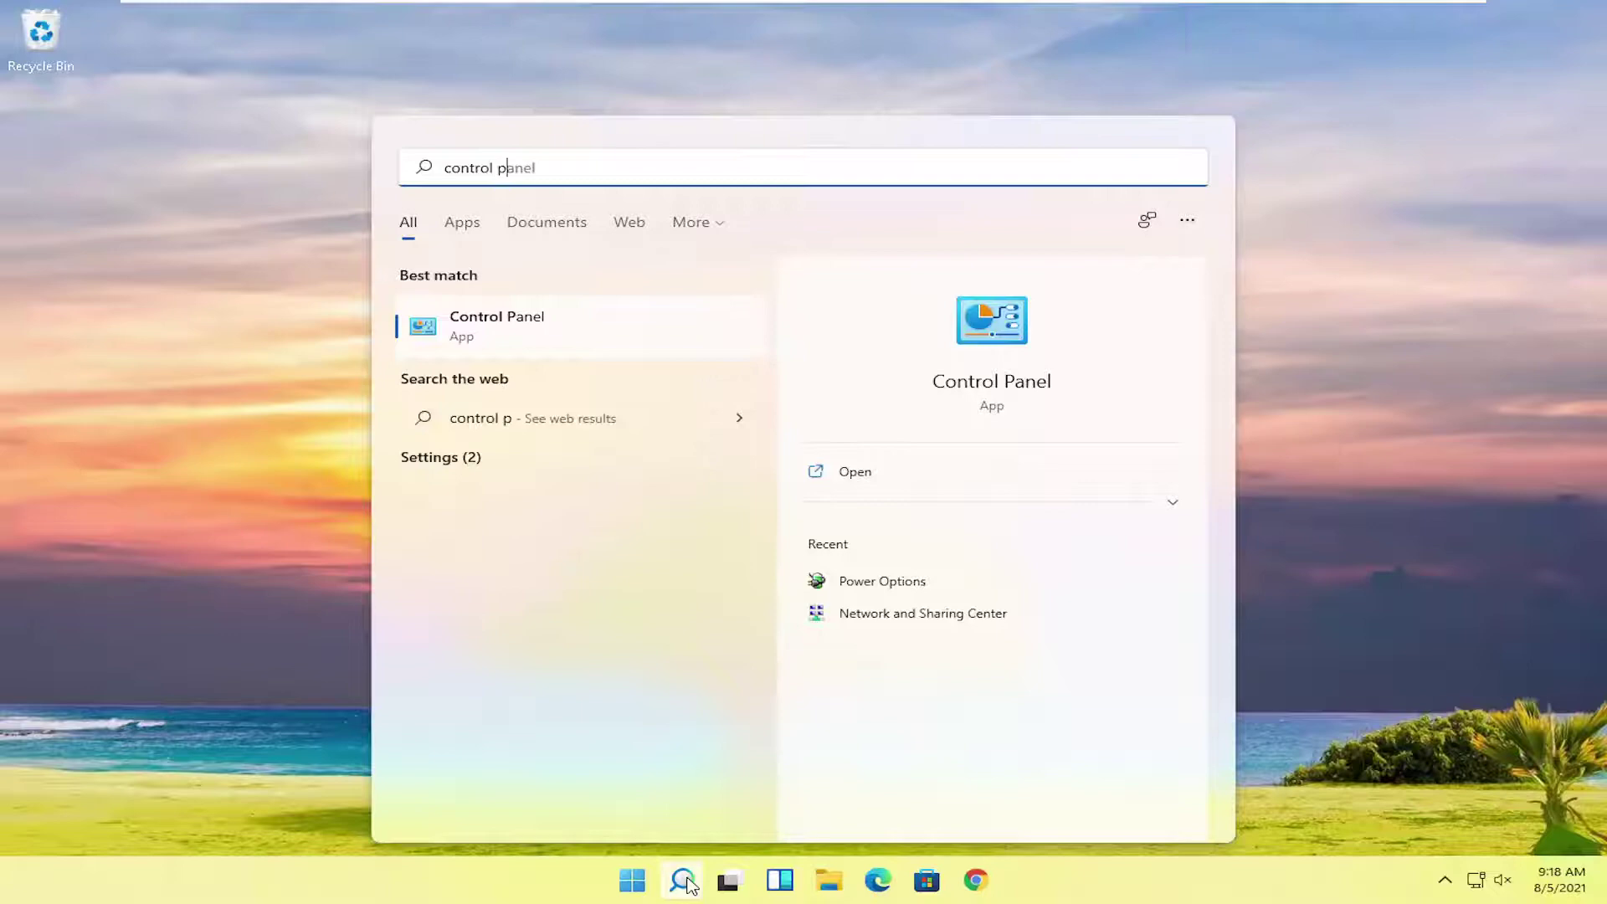
left_click(523, 334)
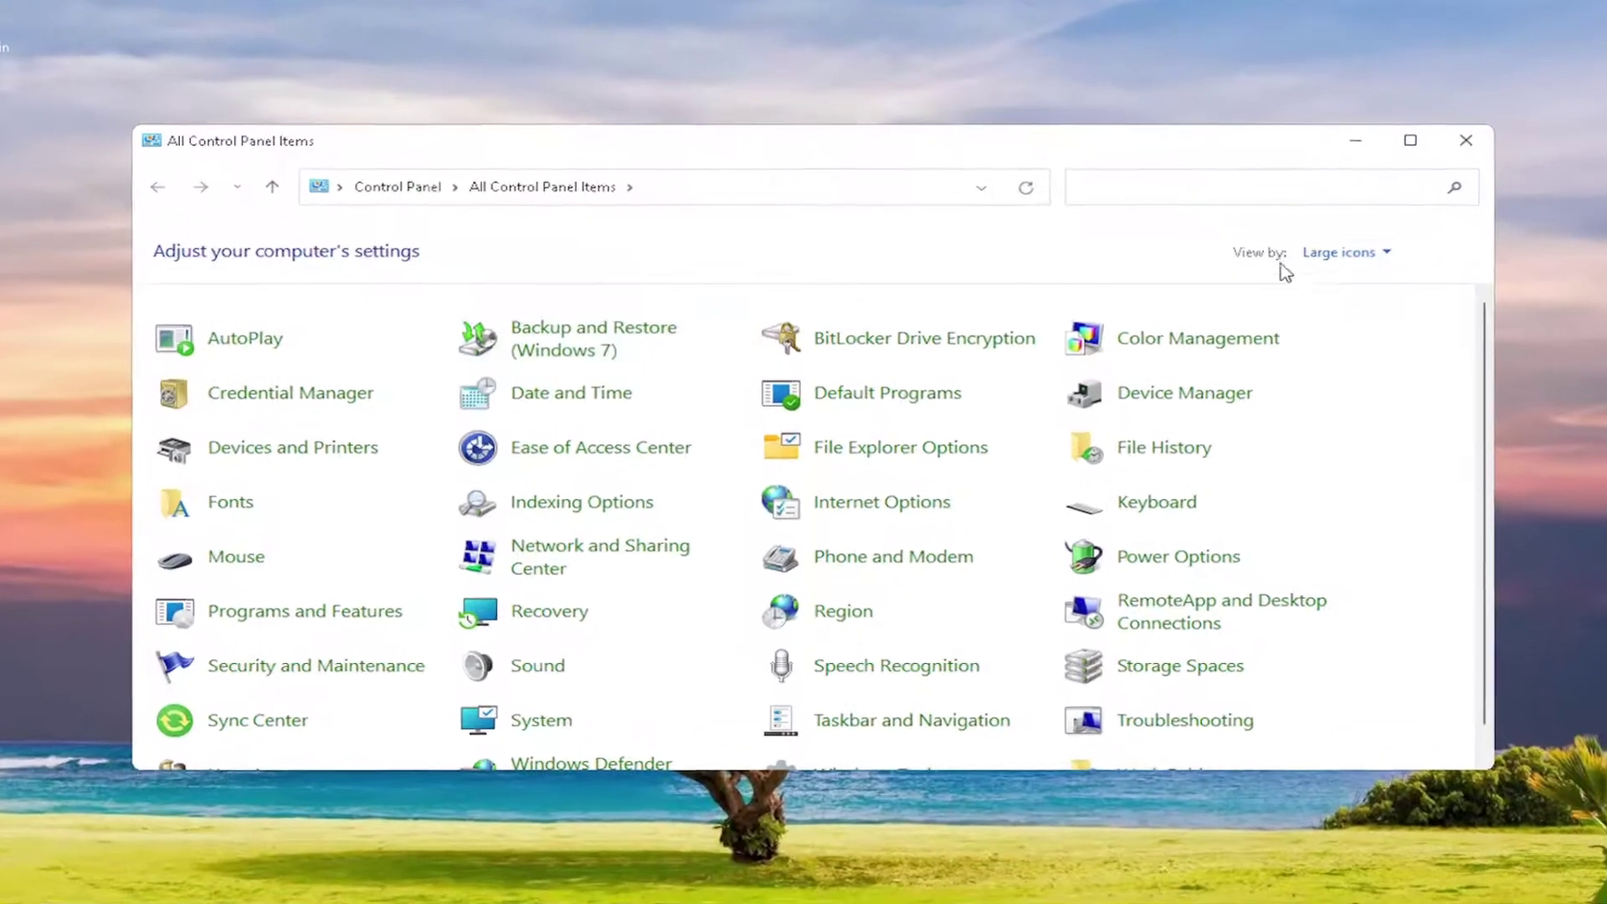
left_click(1325, 255)
left_click(1326, 310)
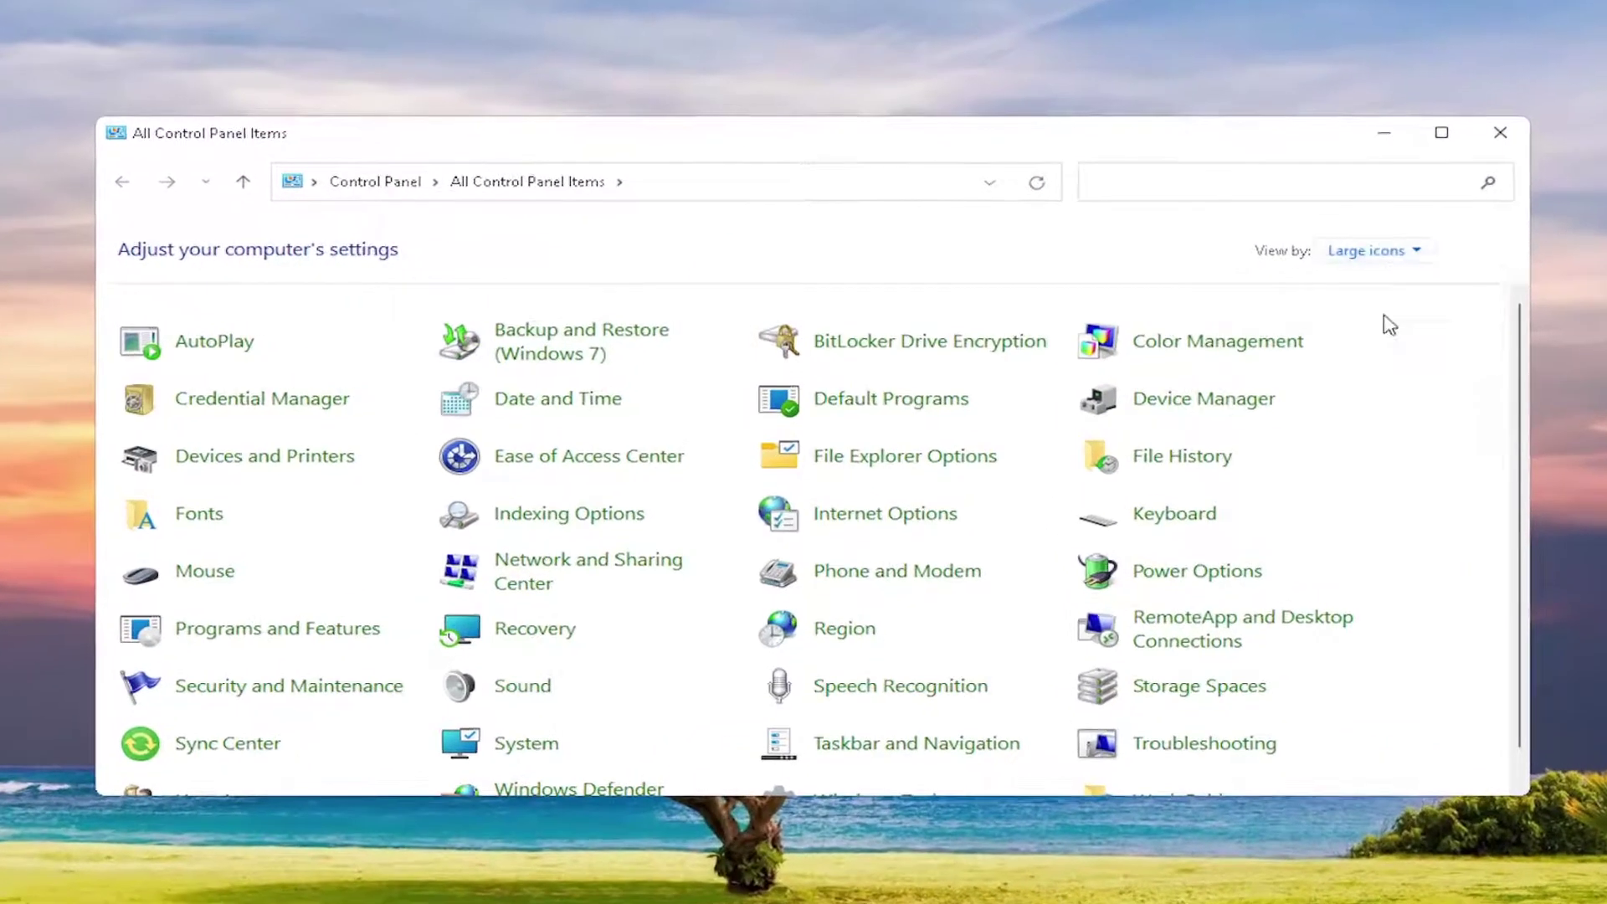
left_click(1213, 572)
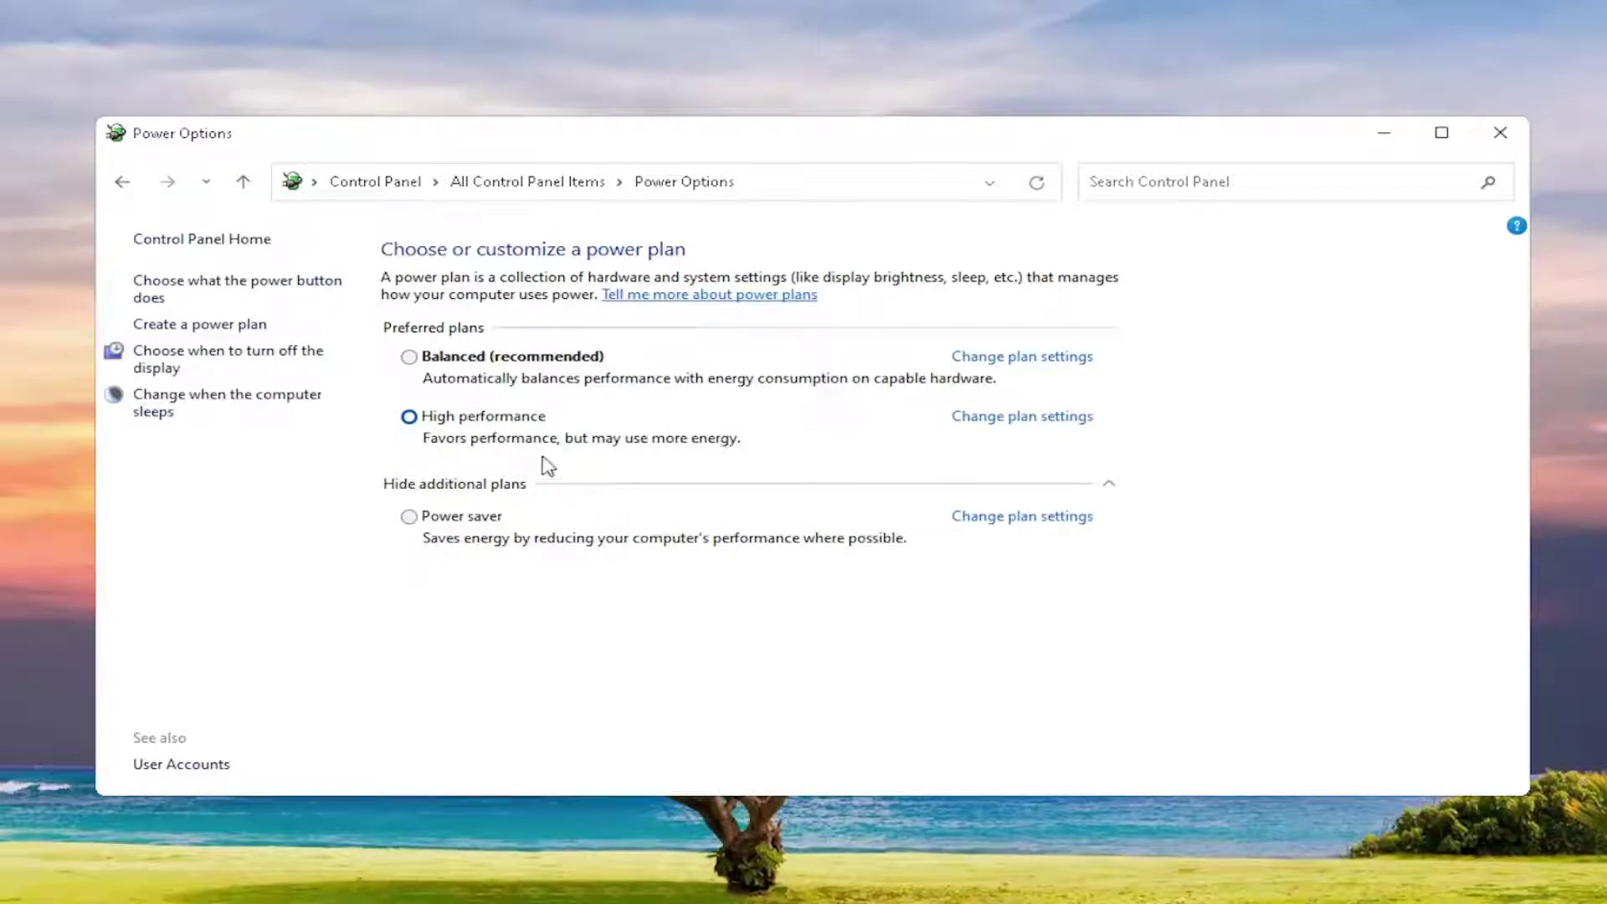
left_click(468, 491)
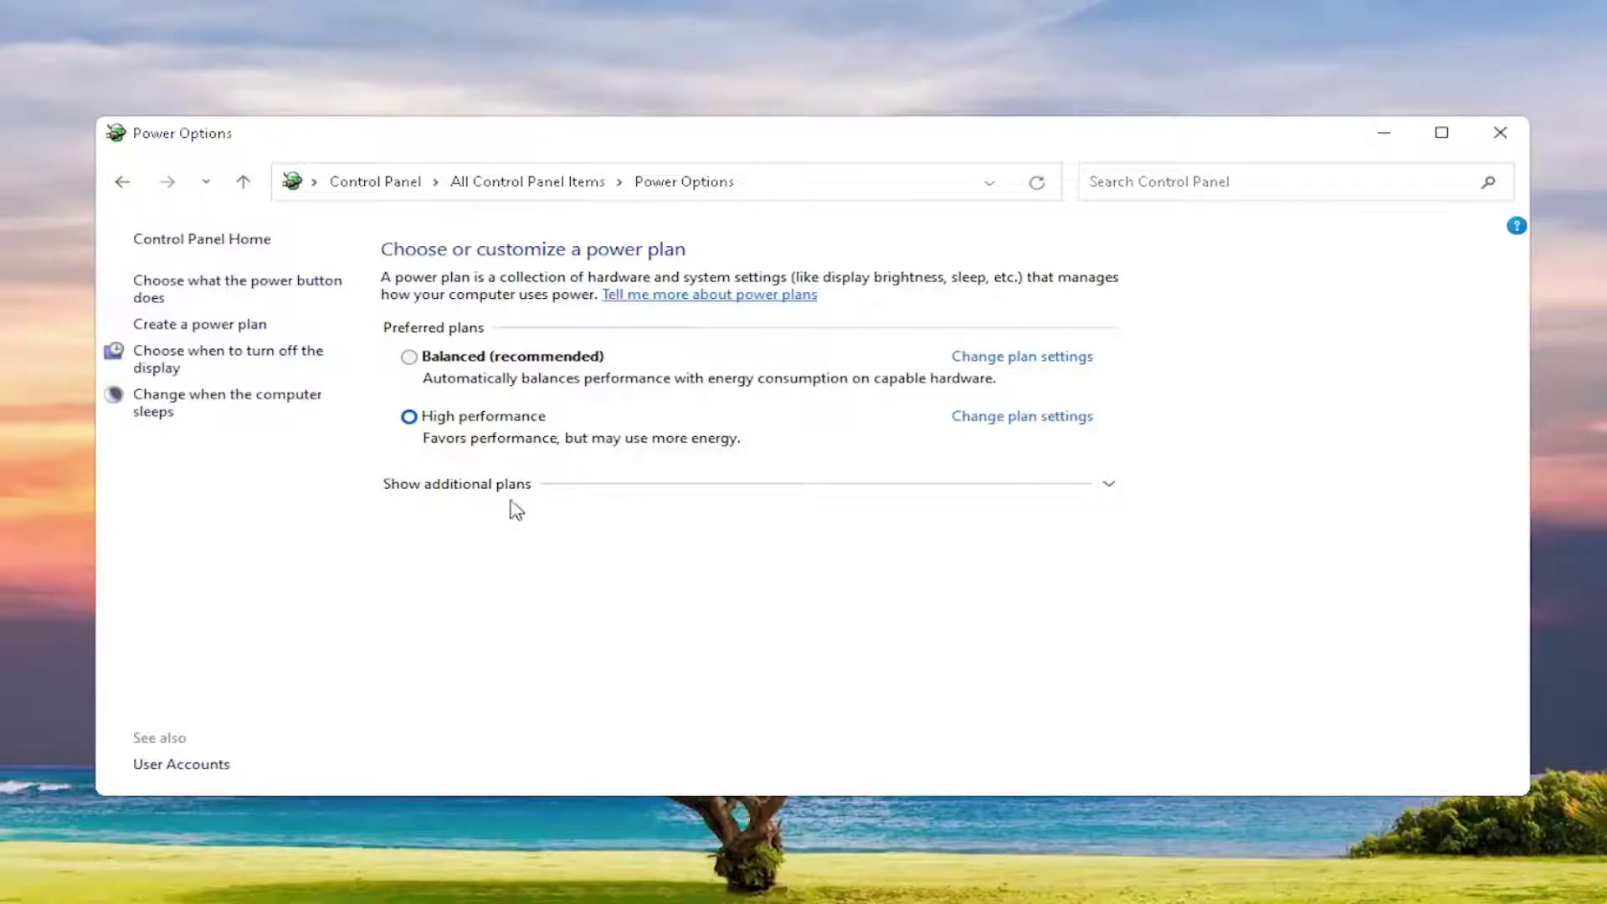
left_click(548, 490)
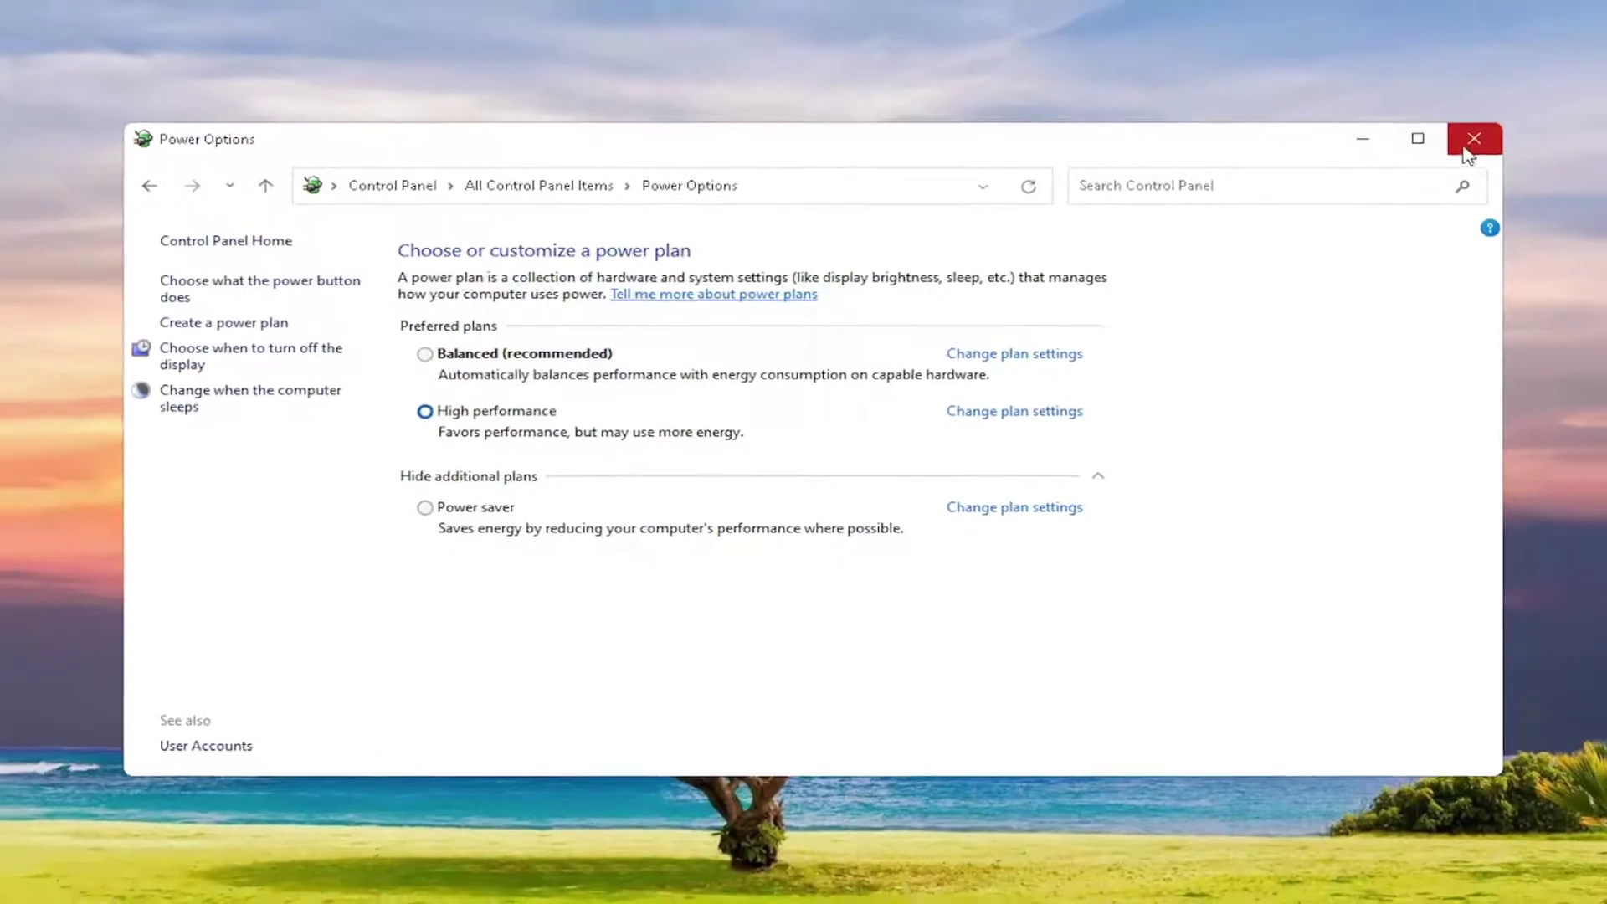
left_click(1468, 146)
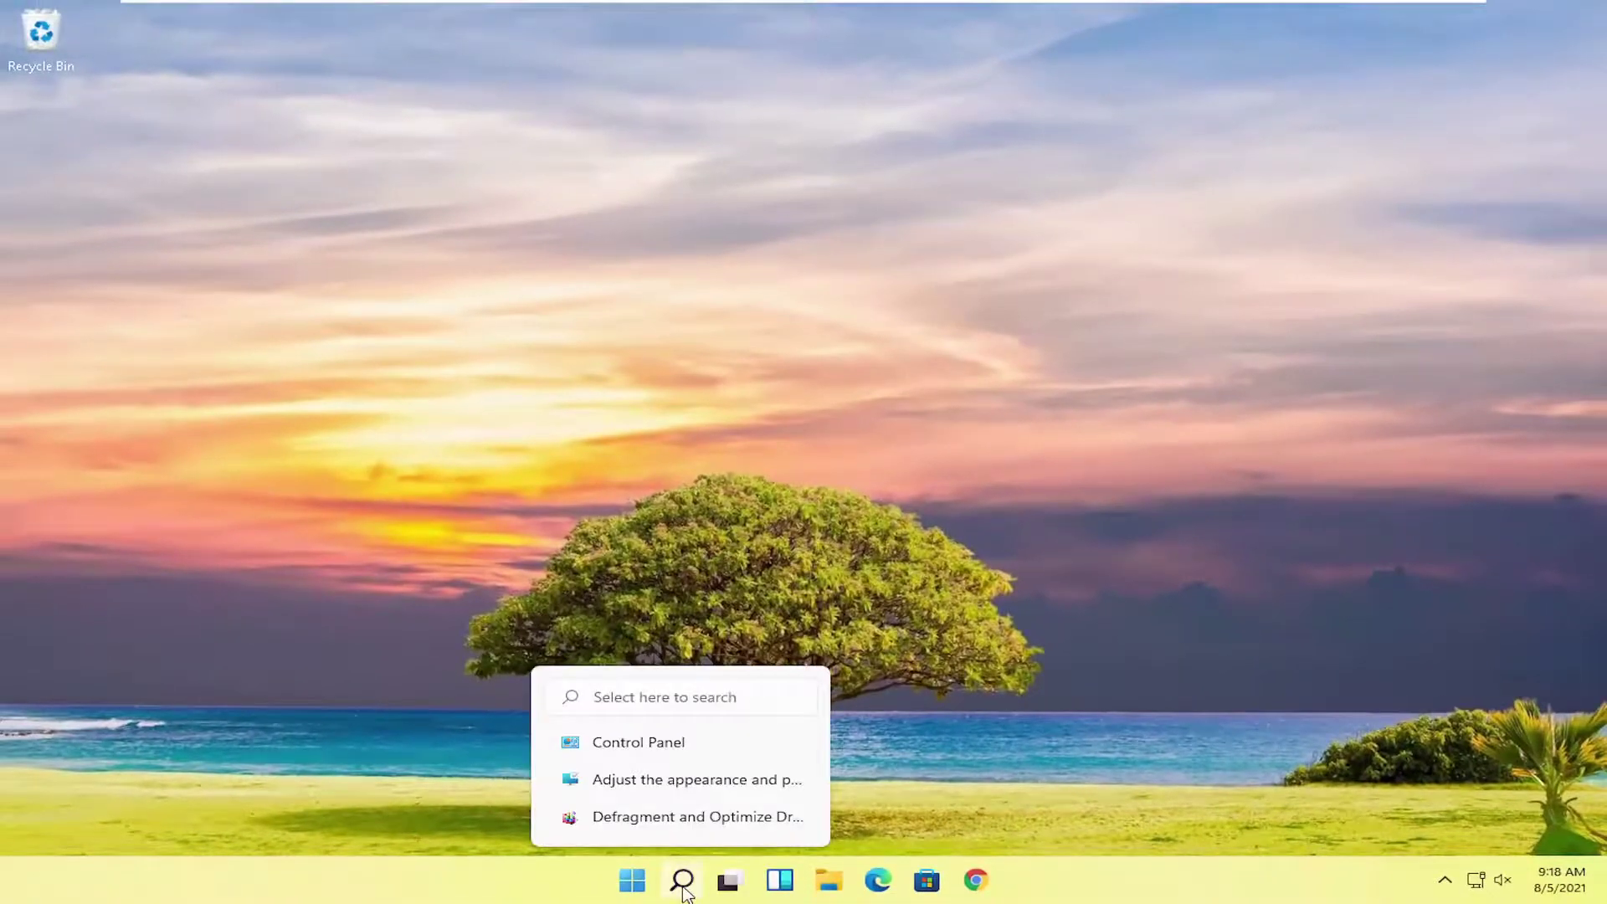
Step: Open Apps & features in Settings and scroll through the 42 installed apps
left_click(683, 889)
type("apps and")
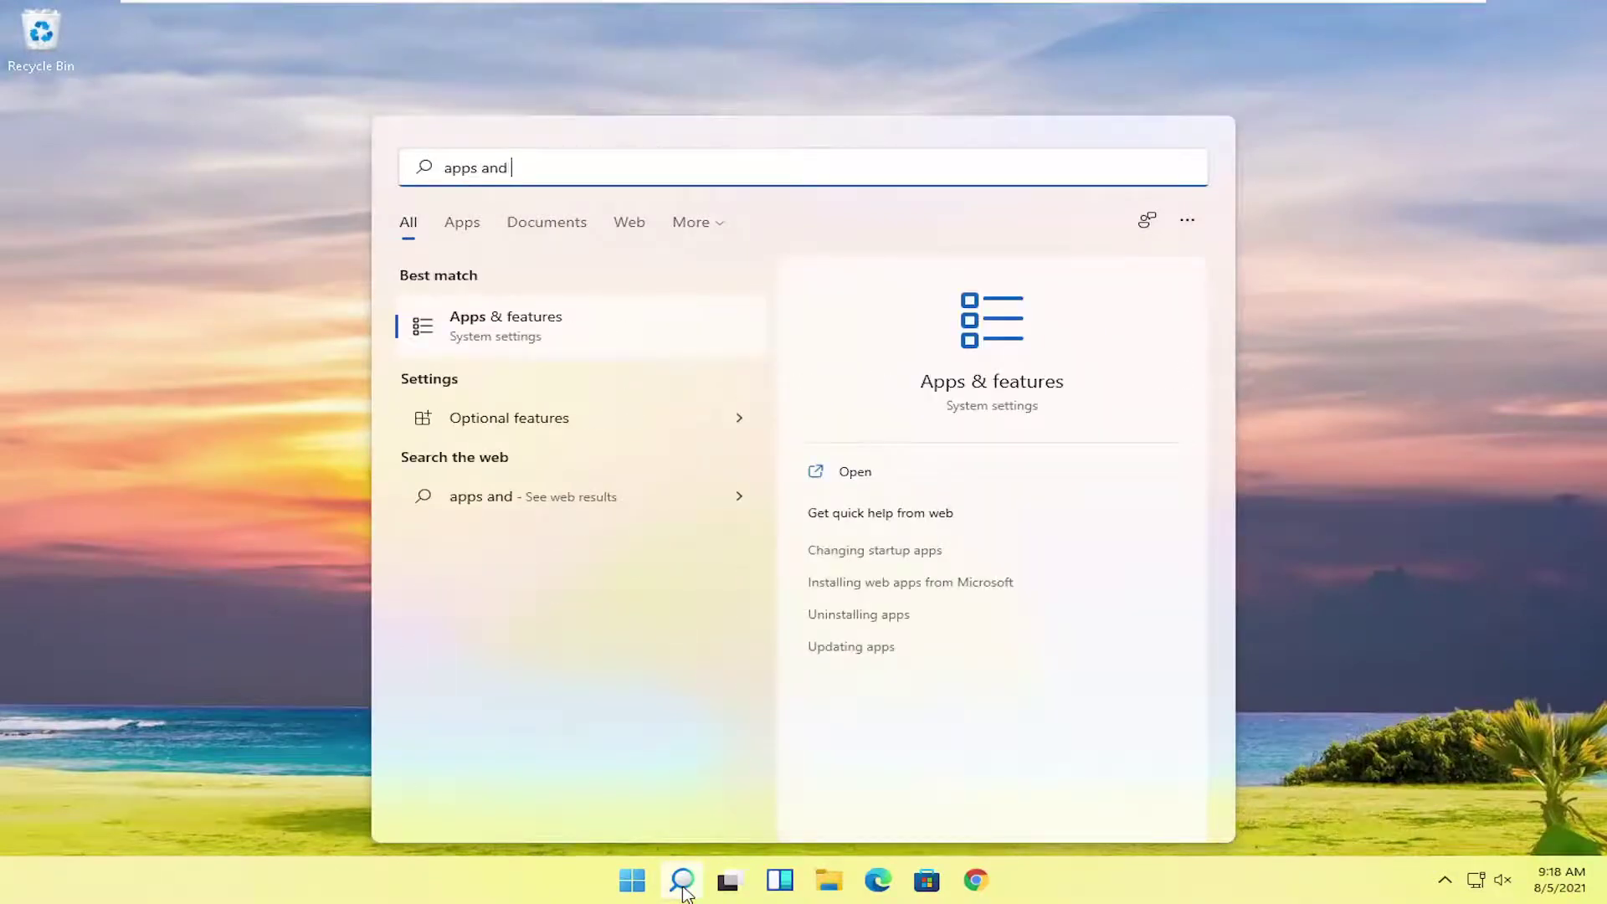
type(" fea")
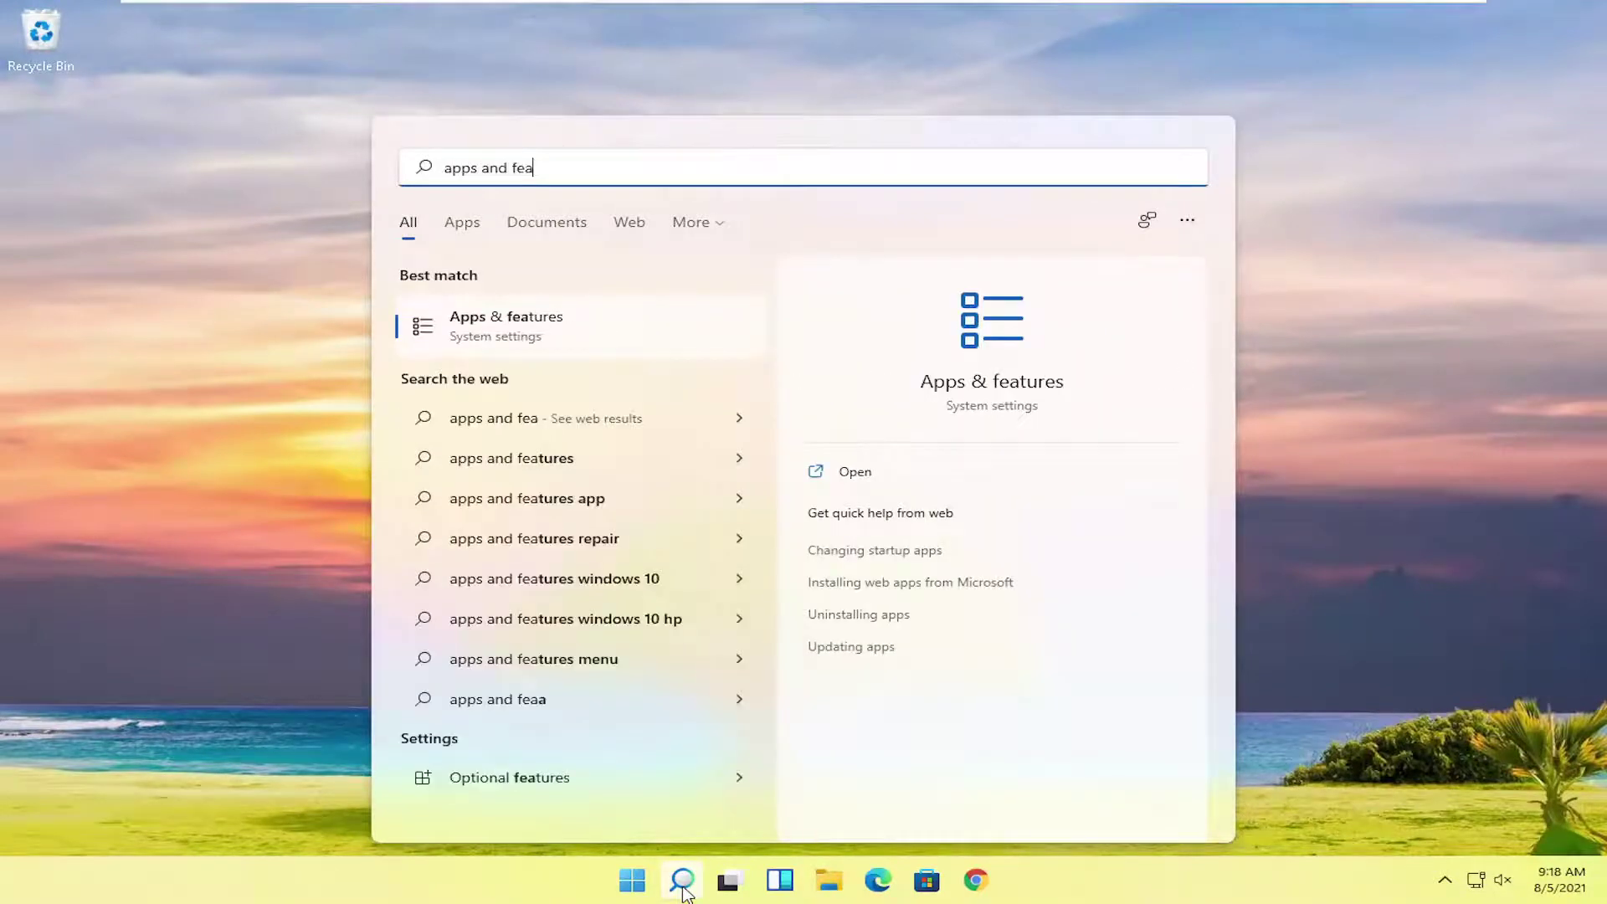
left_click(520, 334)
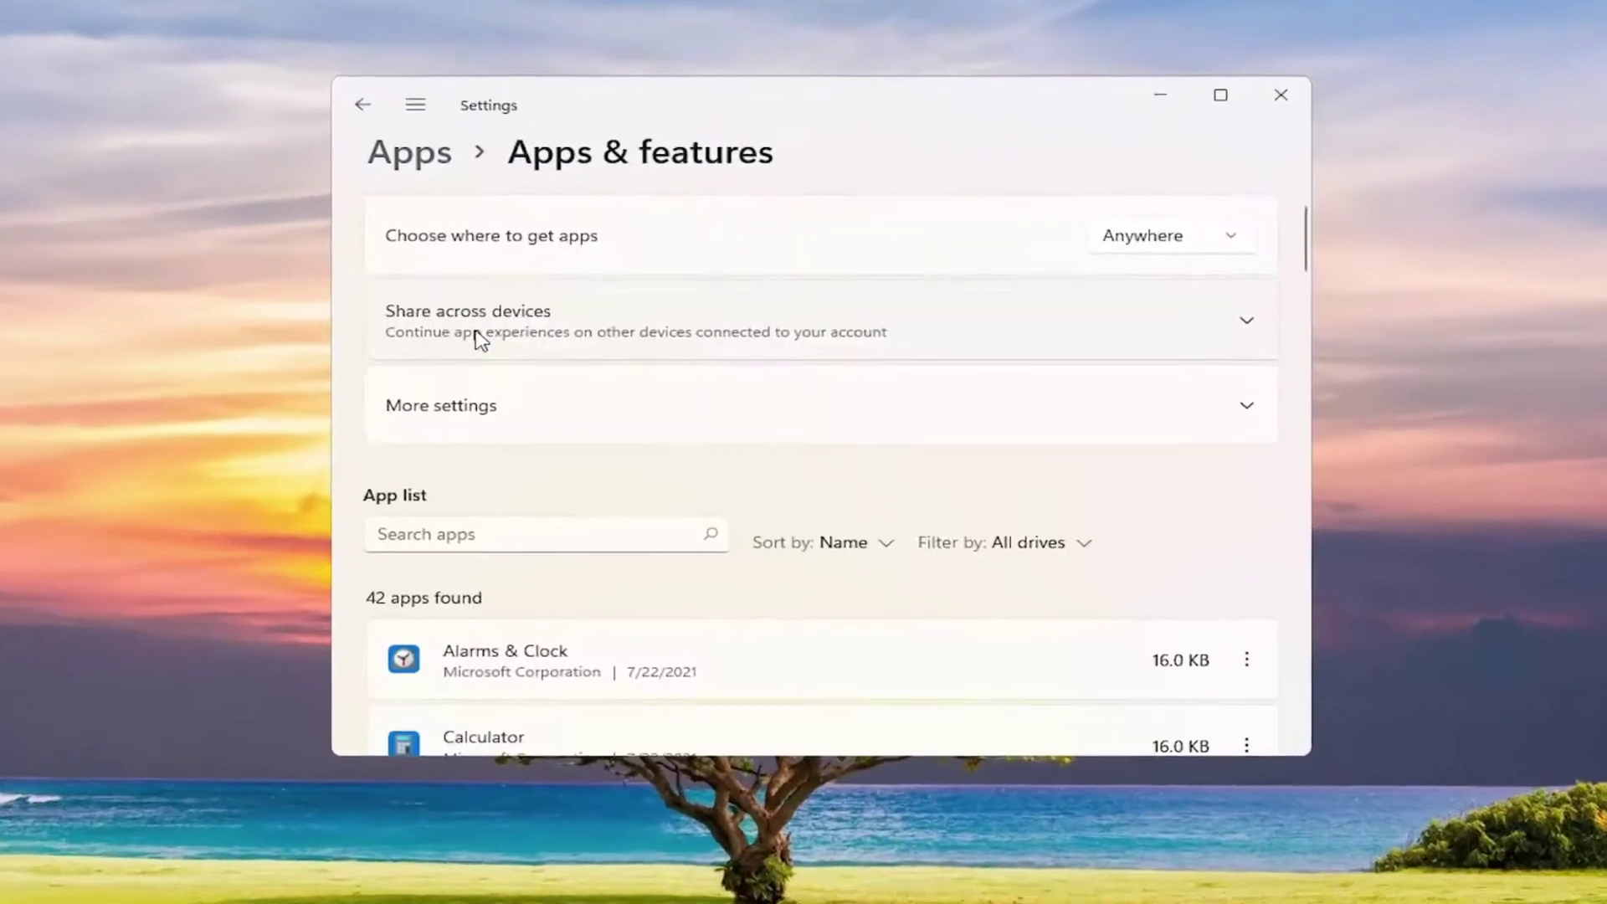
scroll(548, 393, "down", 1)
scroll(535, 435, "down", 3)
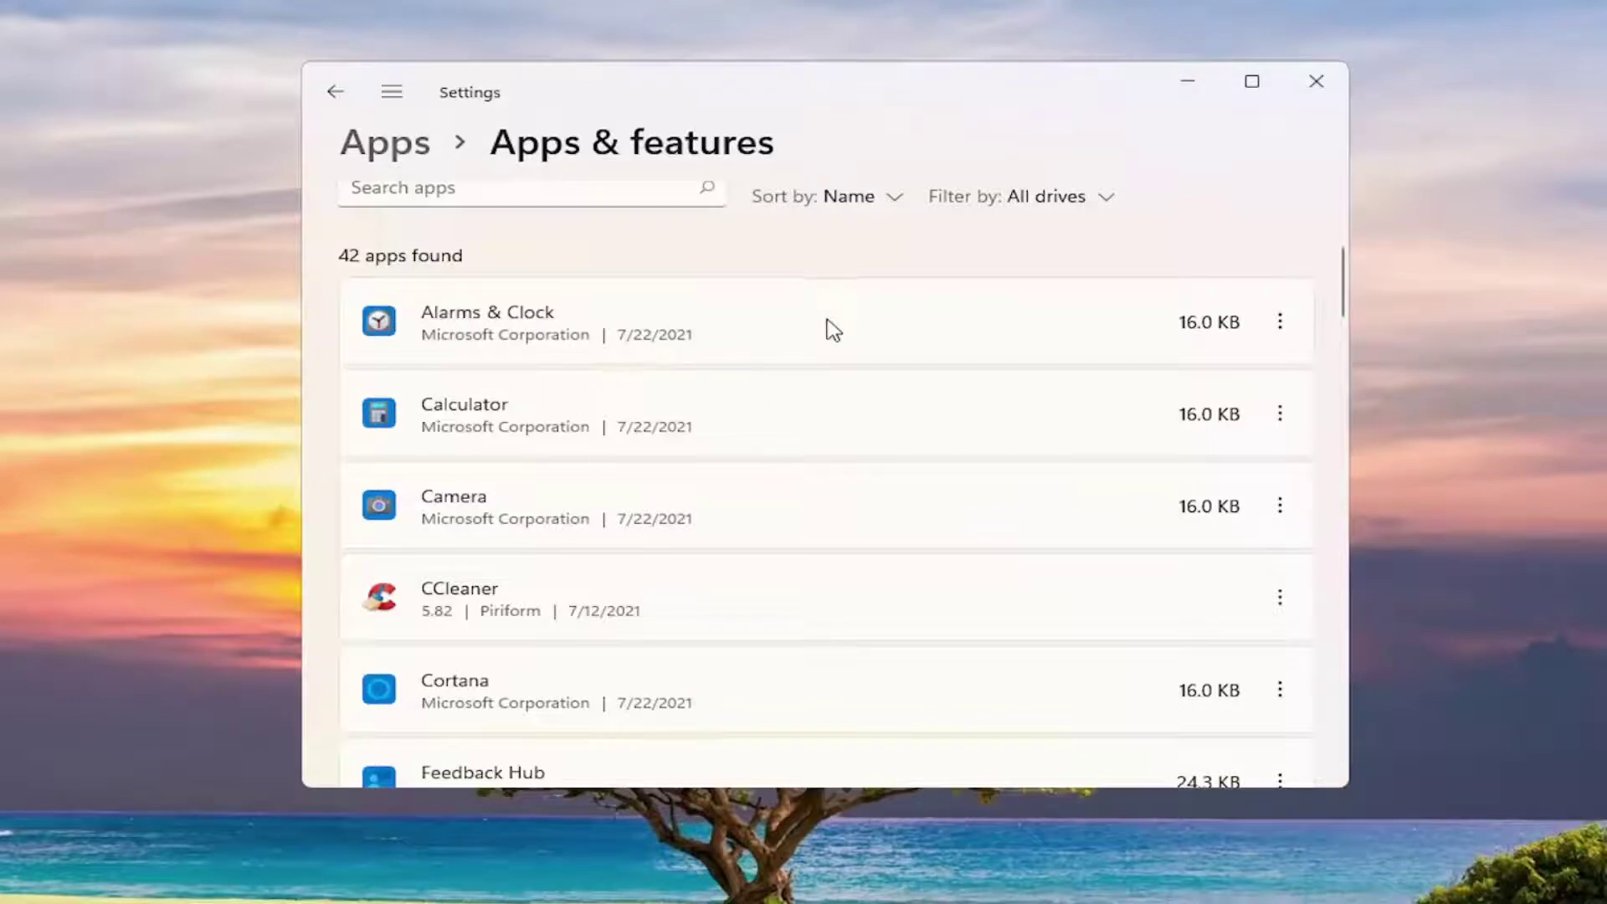
scroll(1192, 442, "down", 1)
scroll(1197, 443, "up", 1)
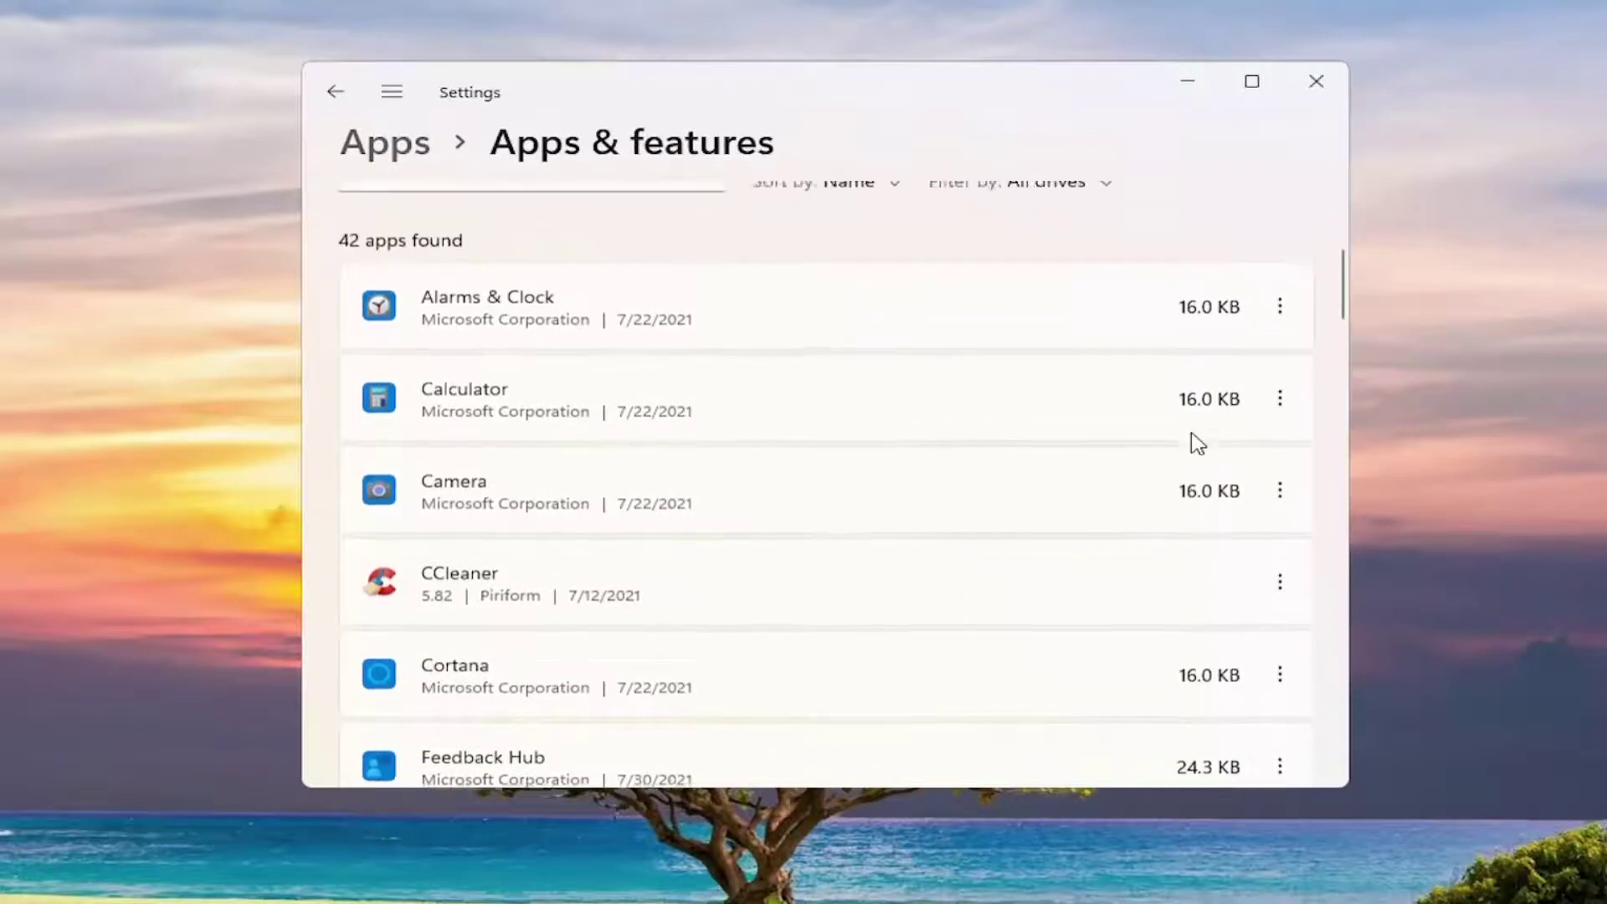
Step: Check the uninstall options for Alarms & Clock and Google Chrome without removing either
left_click(1281, 323)
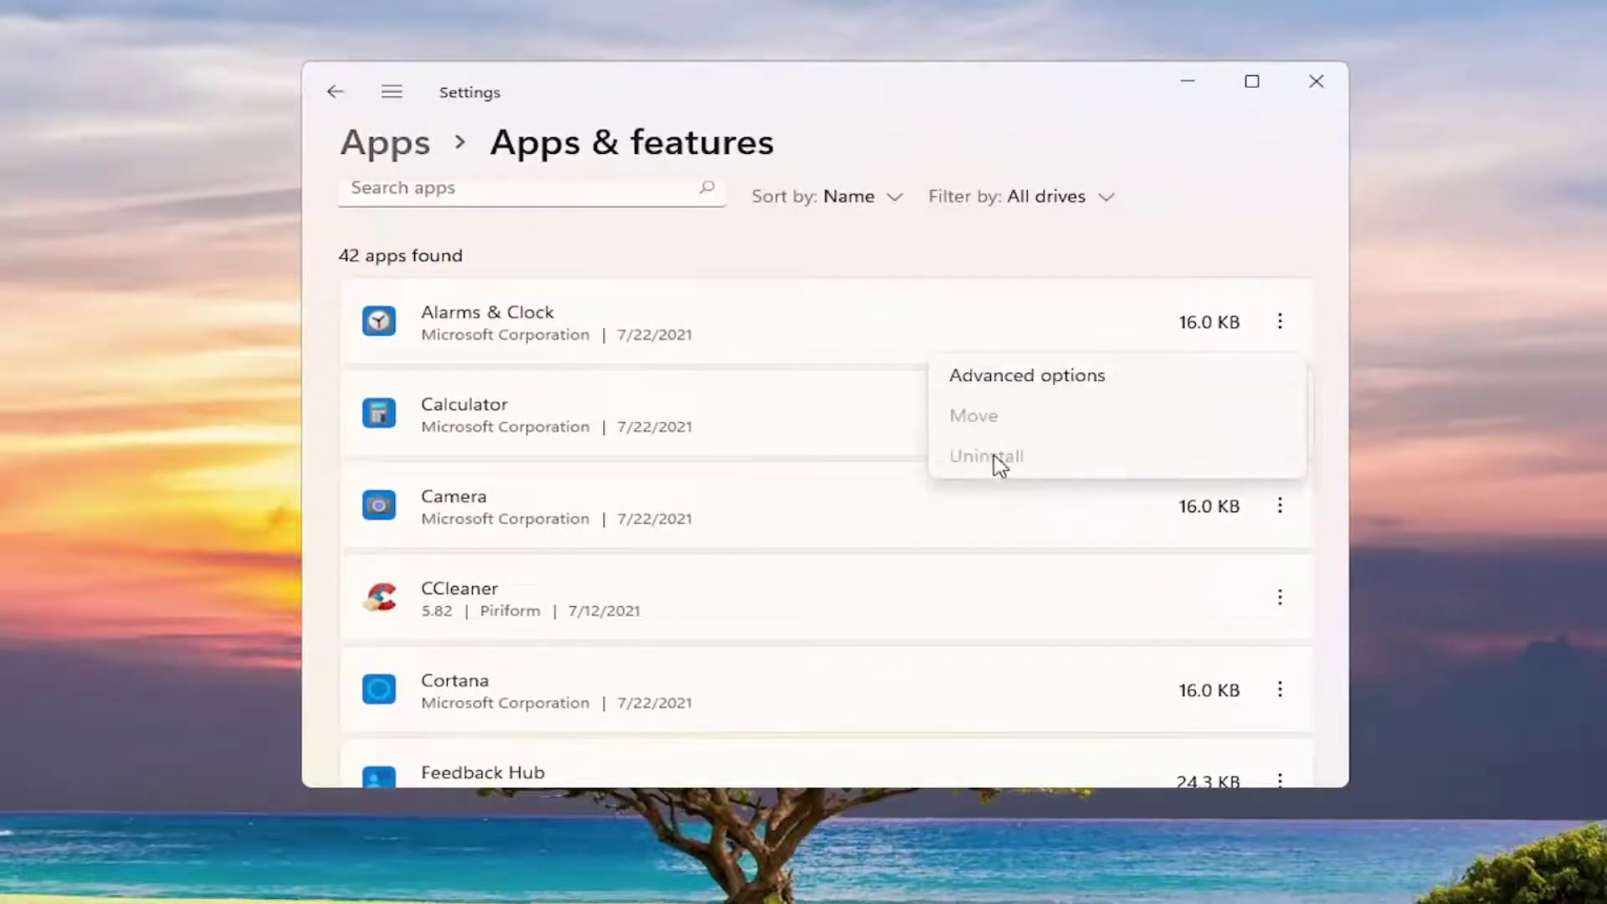
left_click(1123, 251)
scroll(1069, 503, "down", 3)
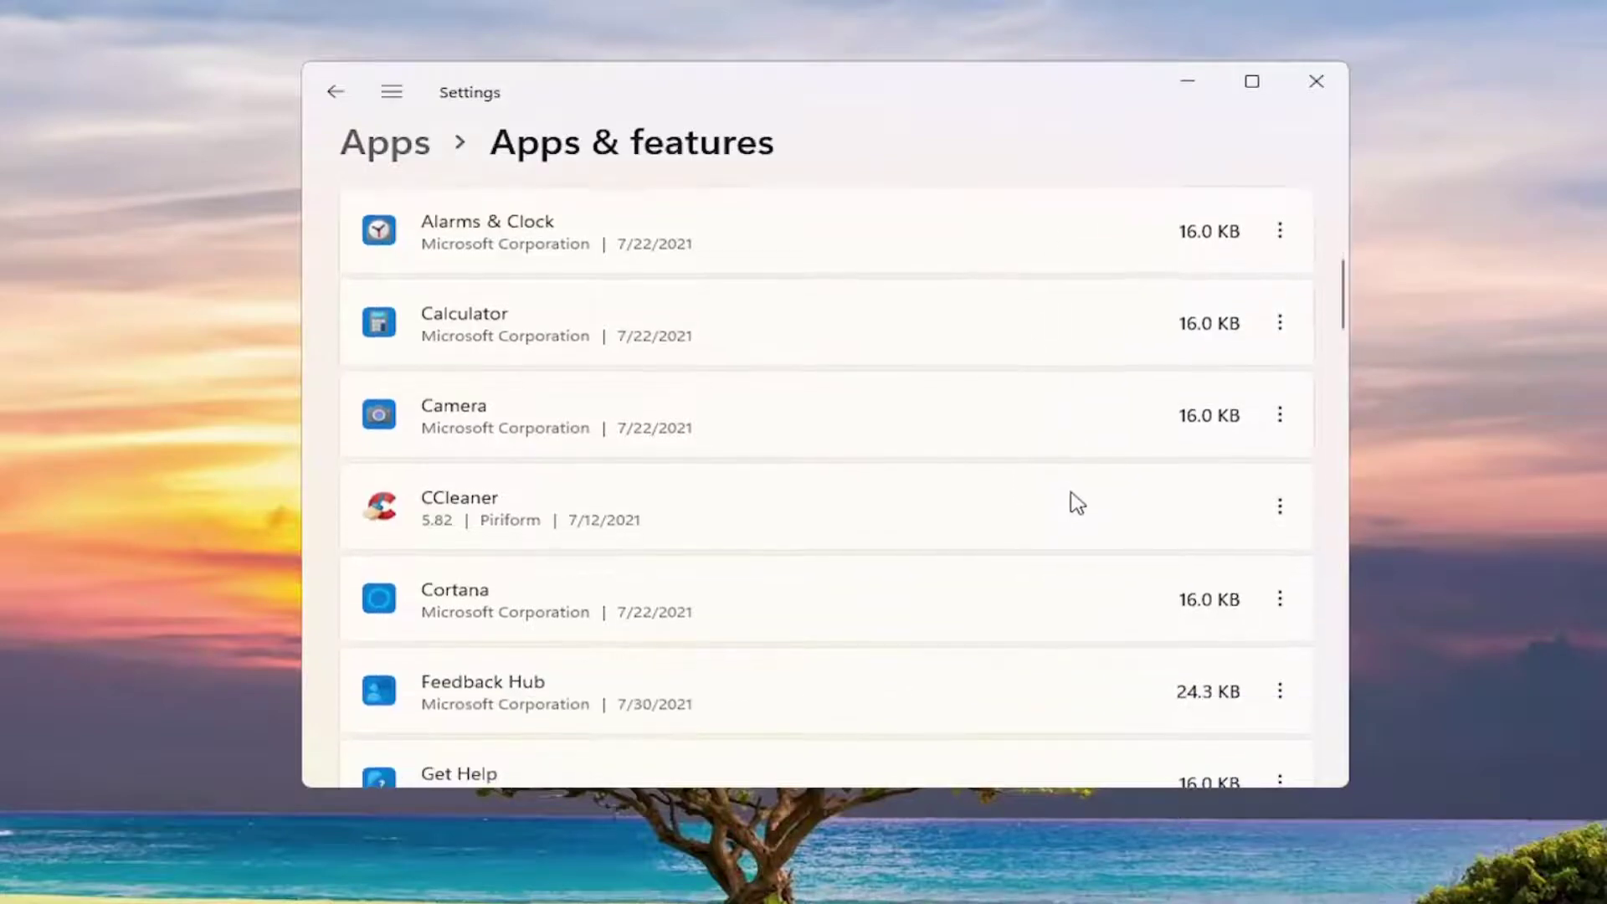
scroll(635, 462, "down", 1)
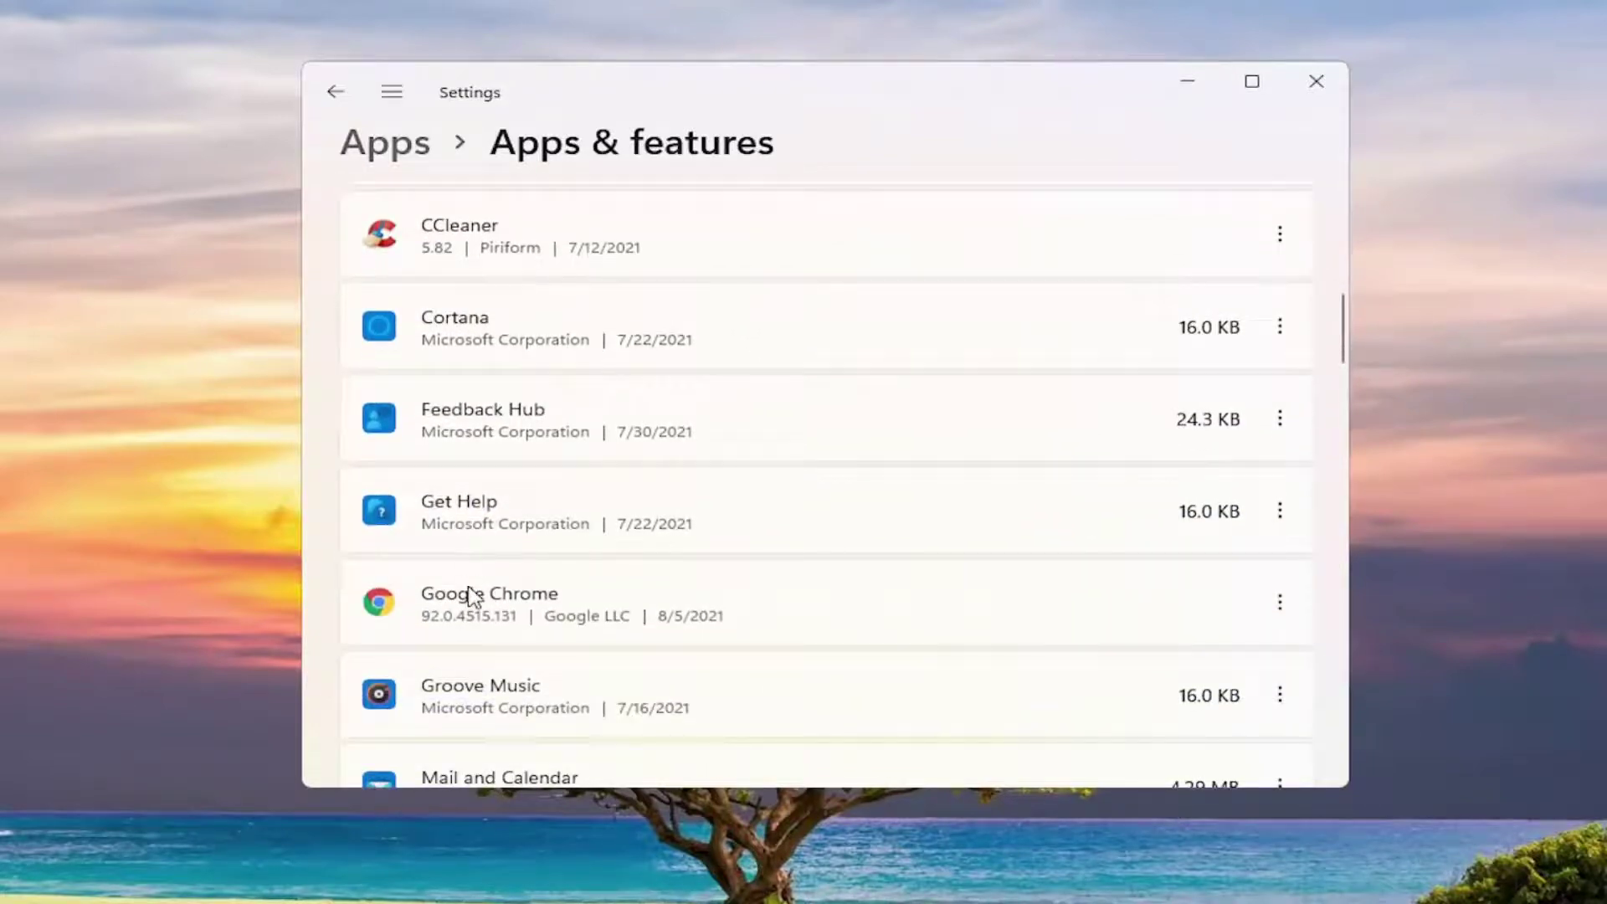
left_click(1280, 602)
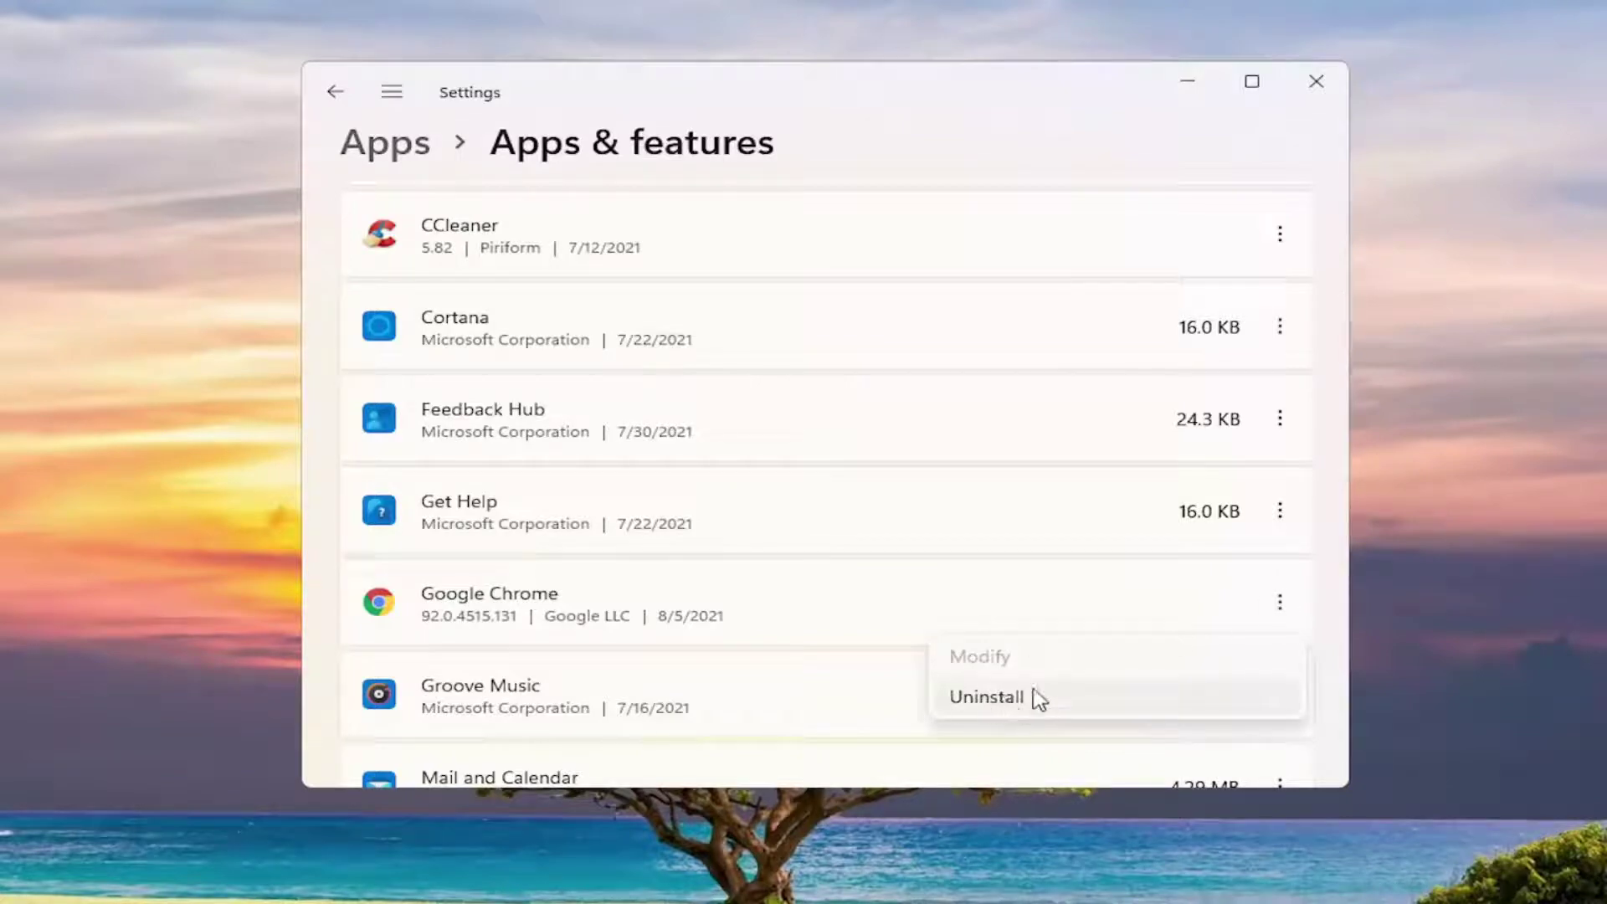
left_click(339, 96)
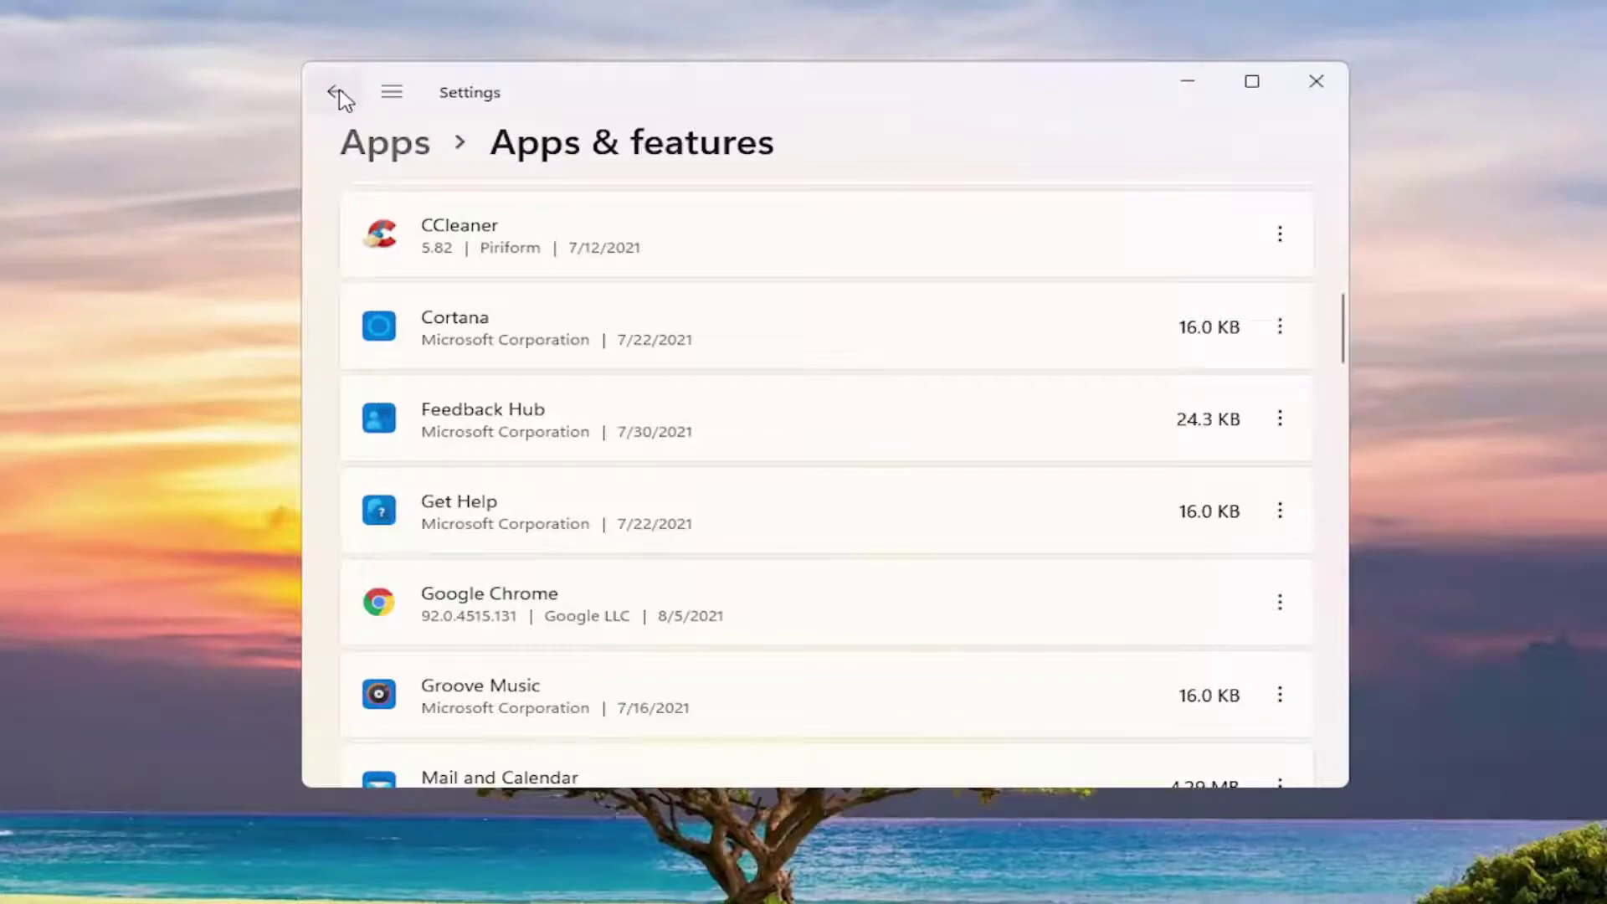
left_click(369, 97)
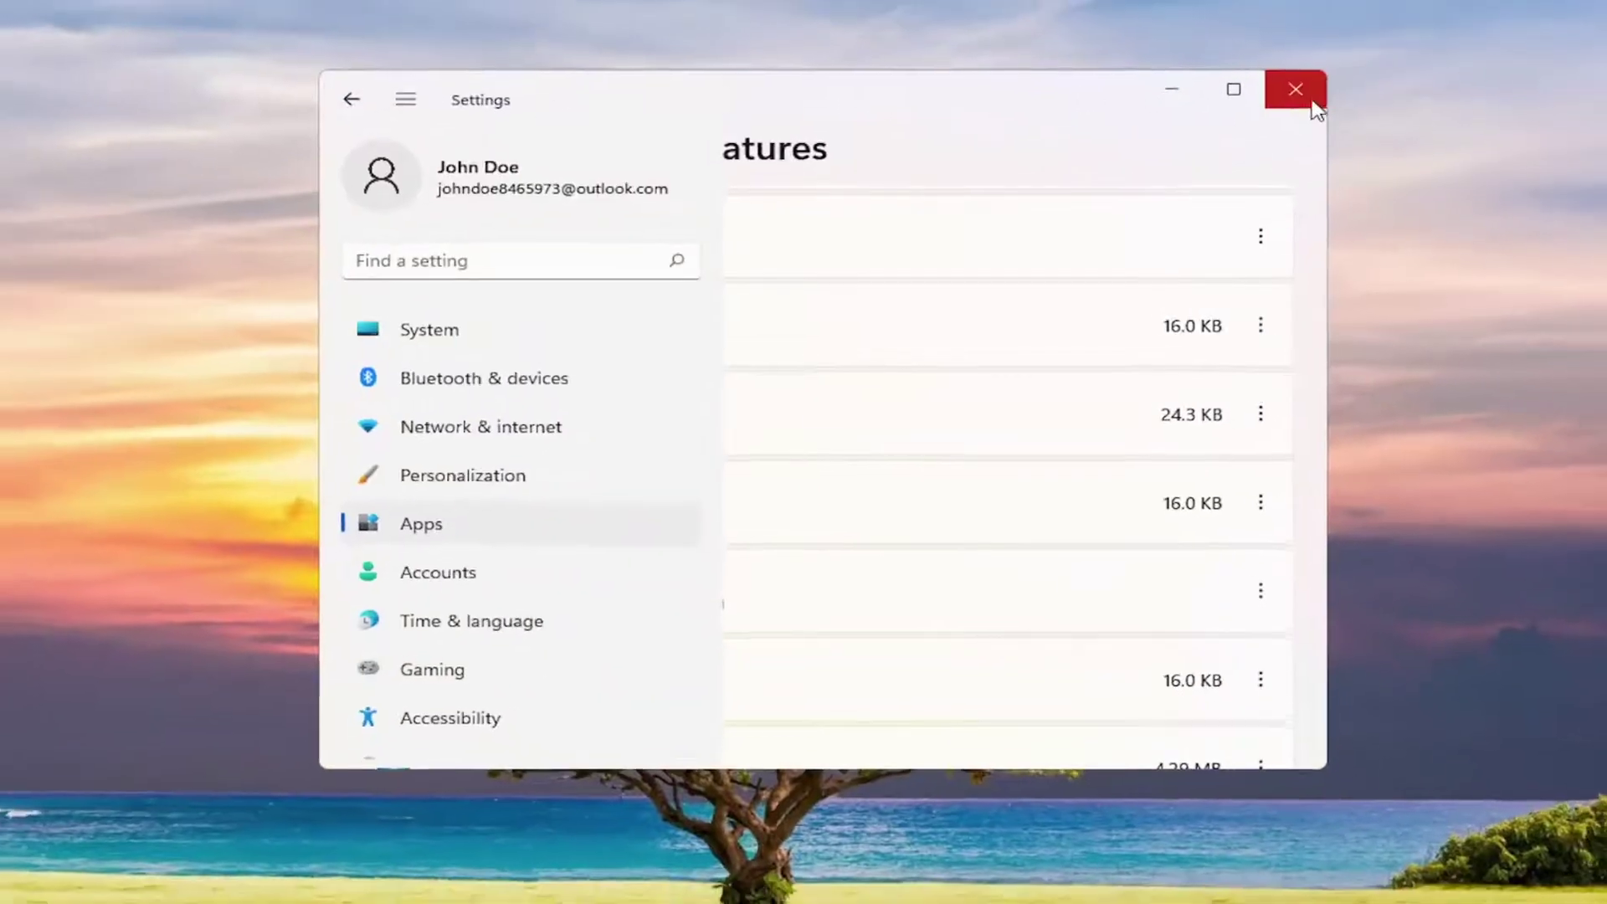
Step: Close Settings and launch Disk Cleanup from a 'disk clea' search
left_click(1317, 81)
left_click(683, 886)
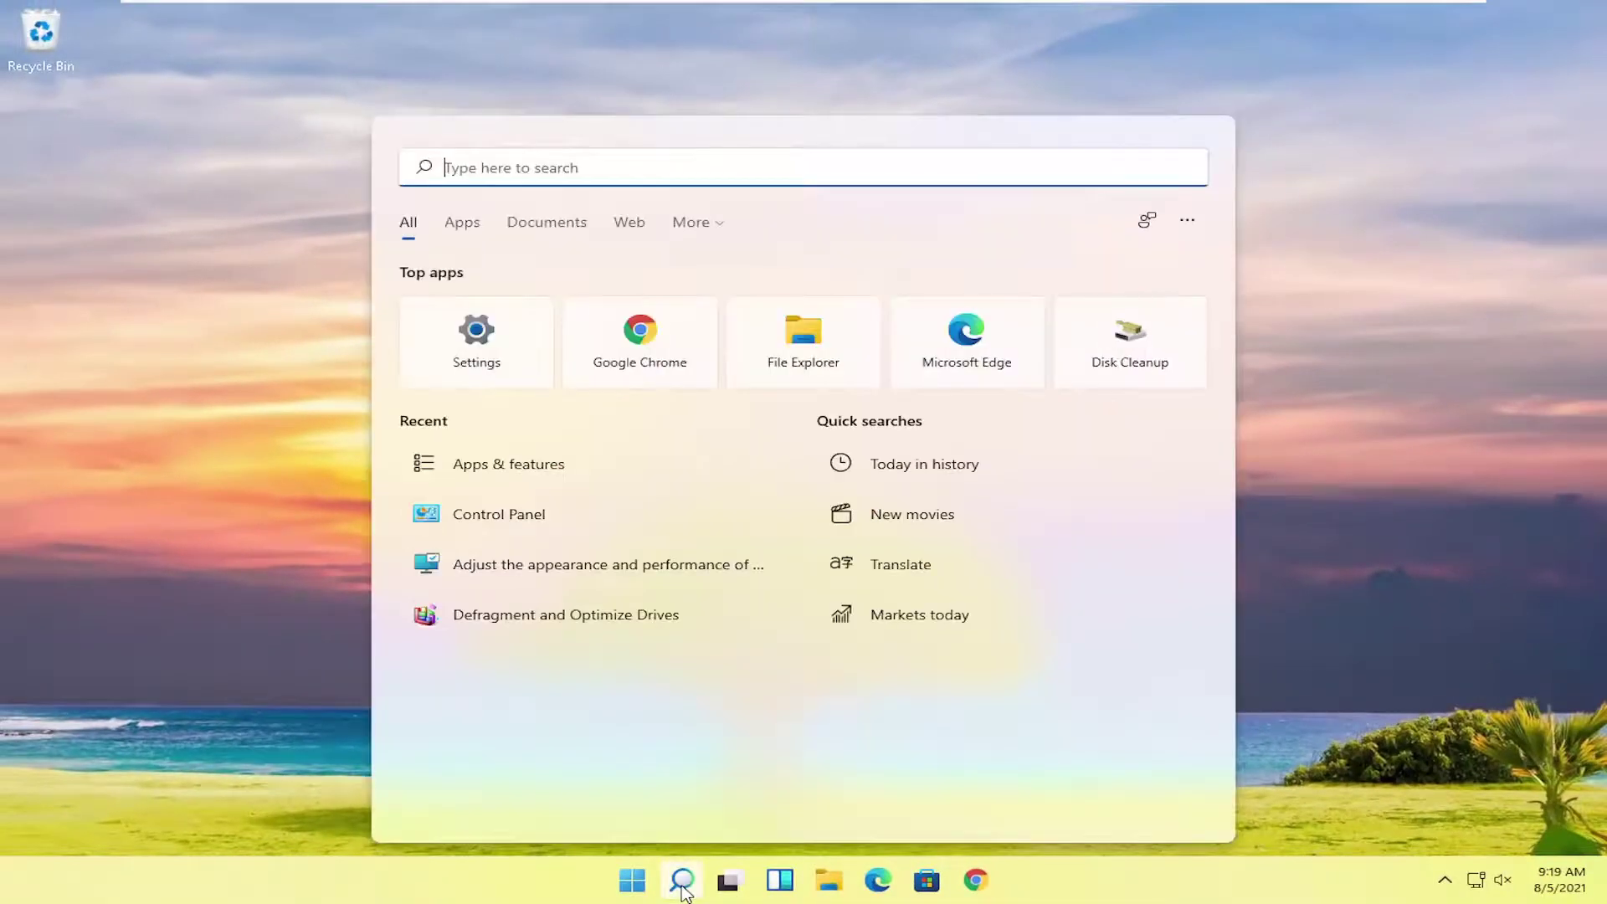
type("disk clea")
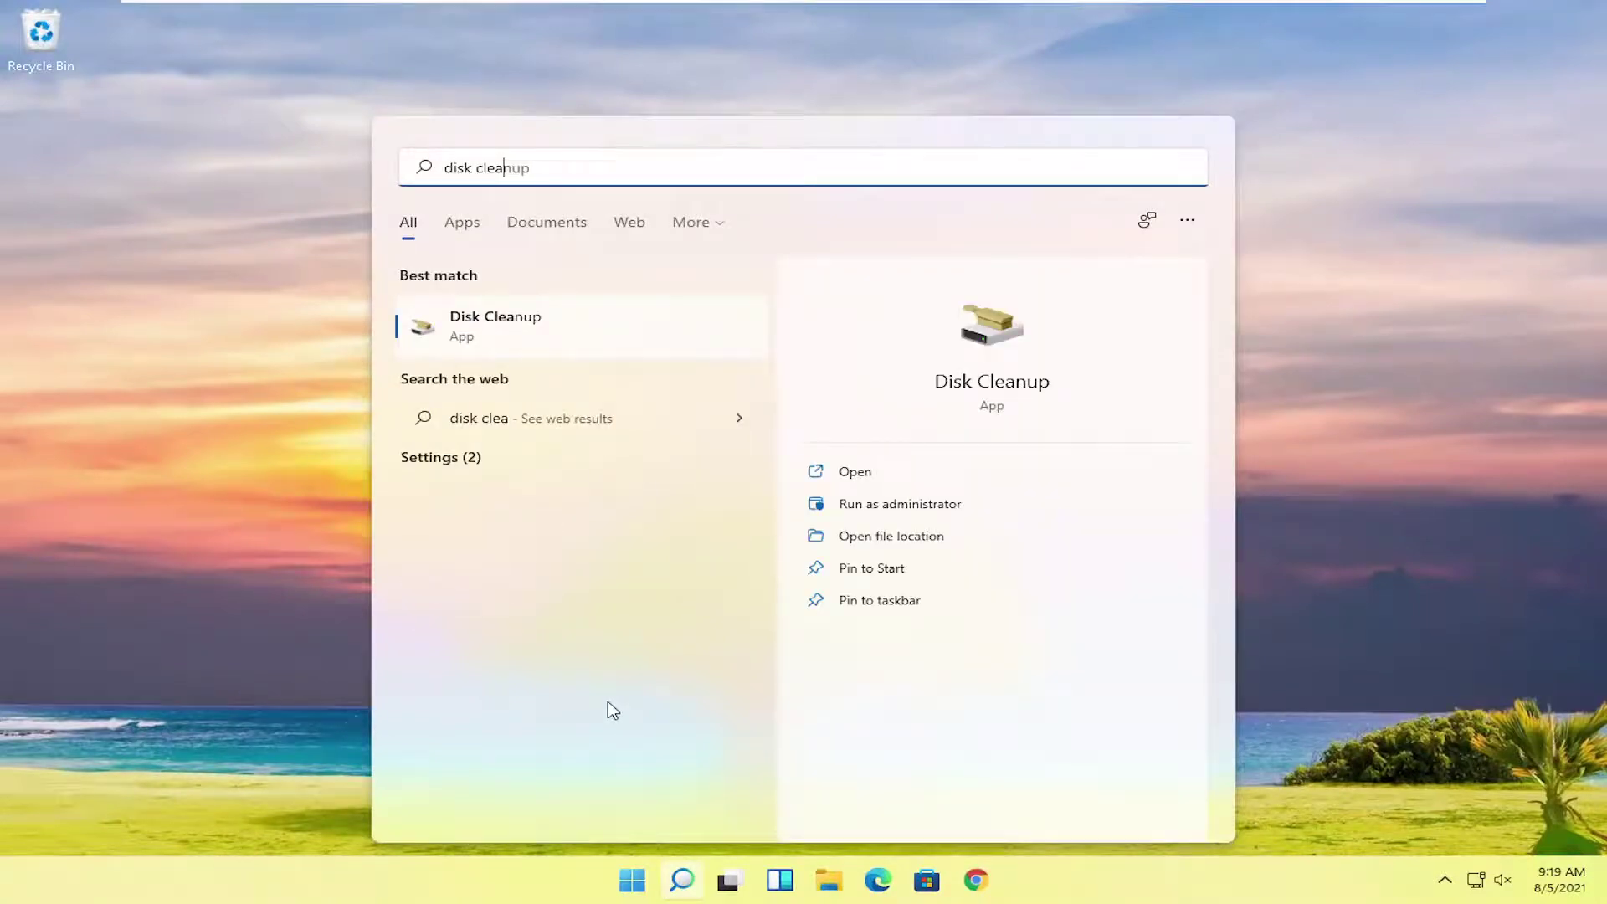
left_click(501, 320)
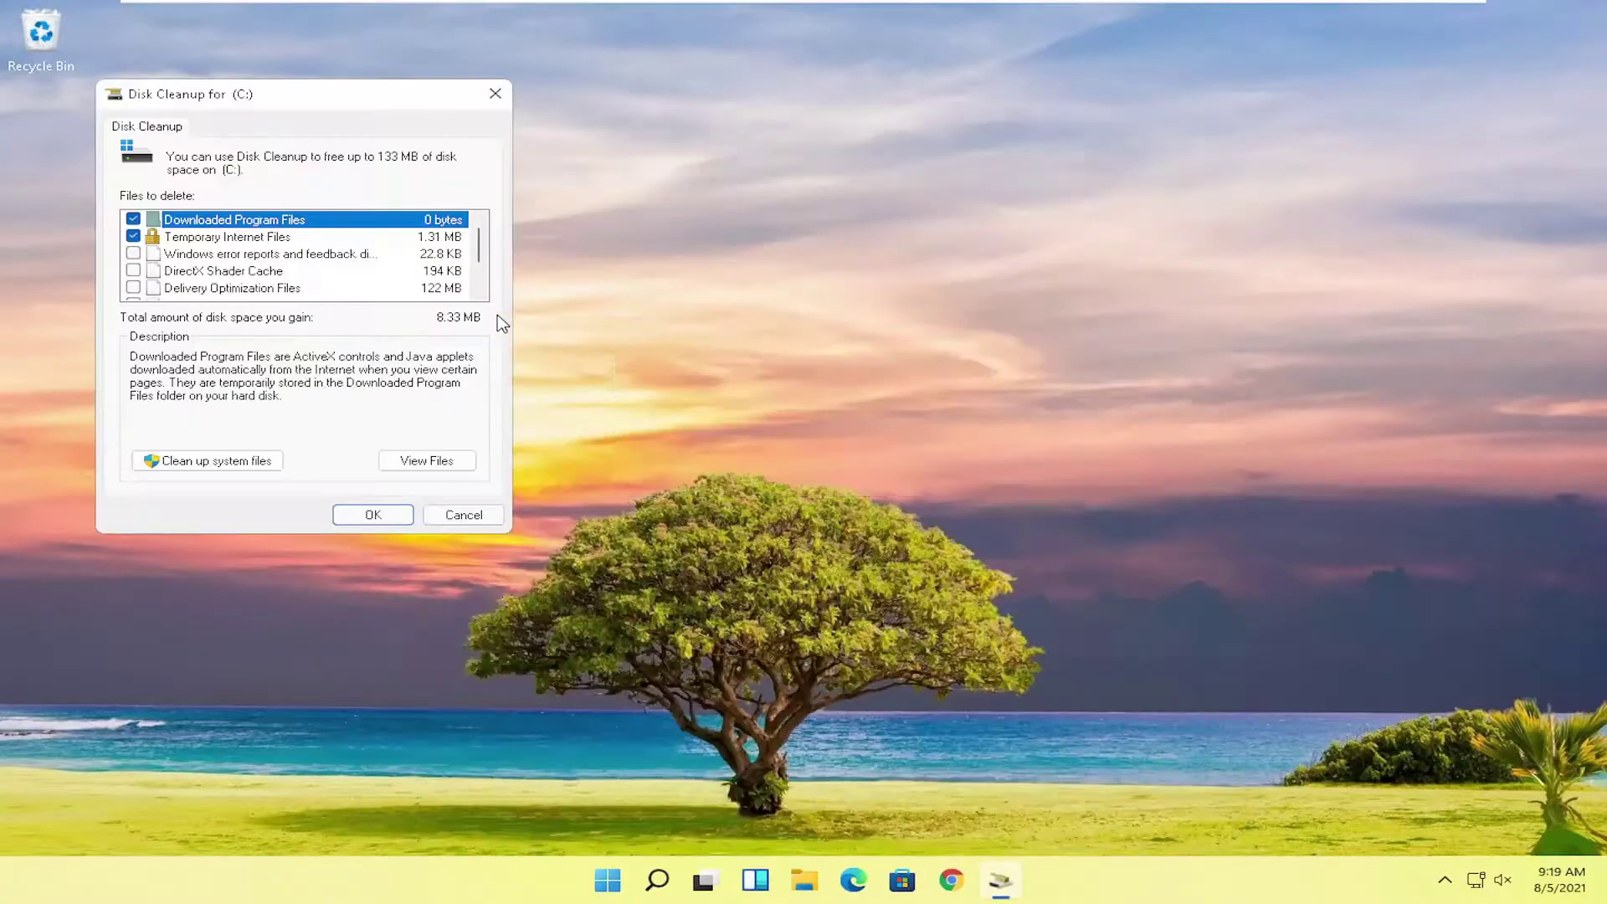
left_click_drag(341, 100, 769, 166)
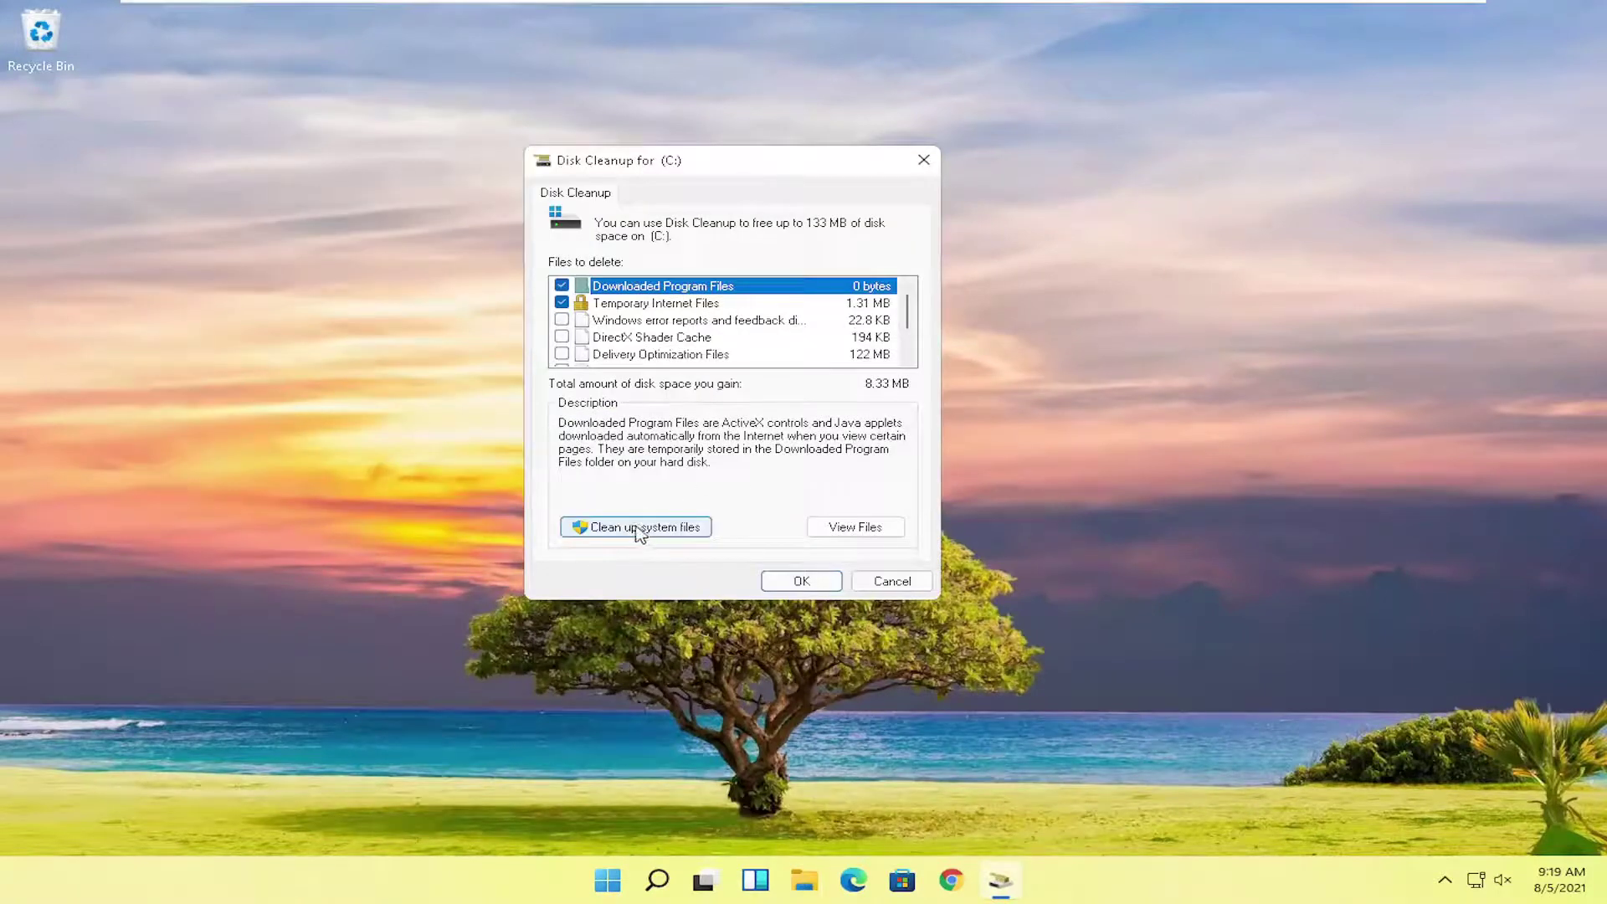
Step: Include system files and permanently delete the checked files on drive C:
left_click(652, 528)
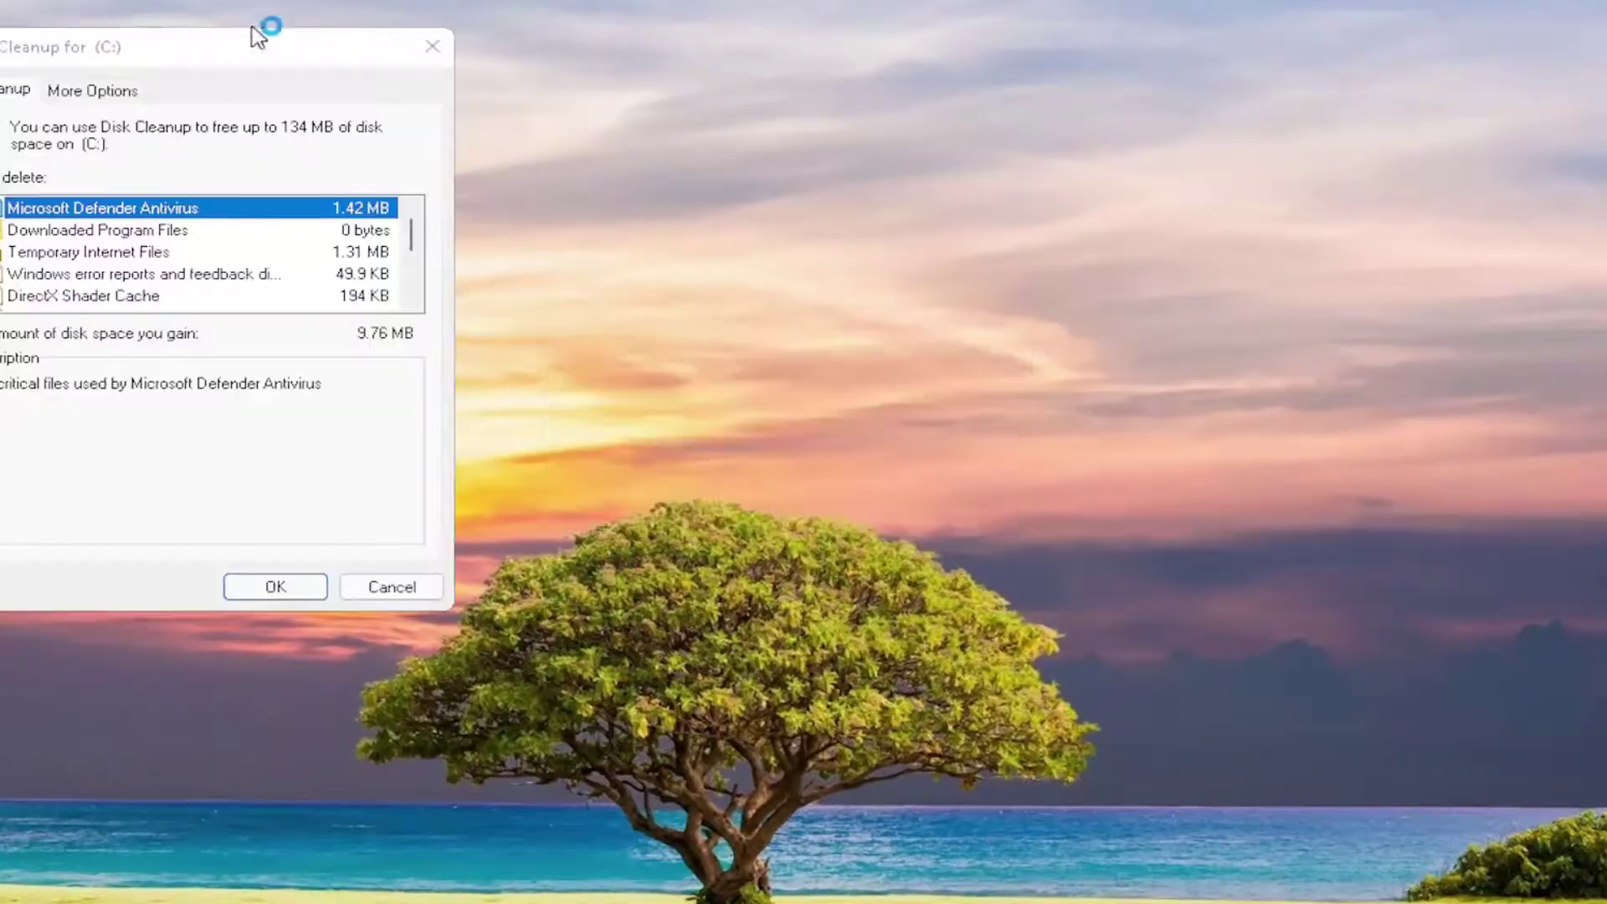
left_click_drag(243, 60, 829, 146)
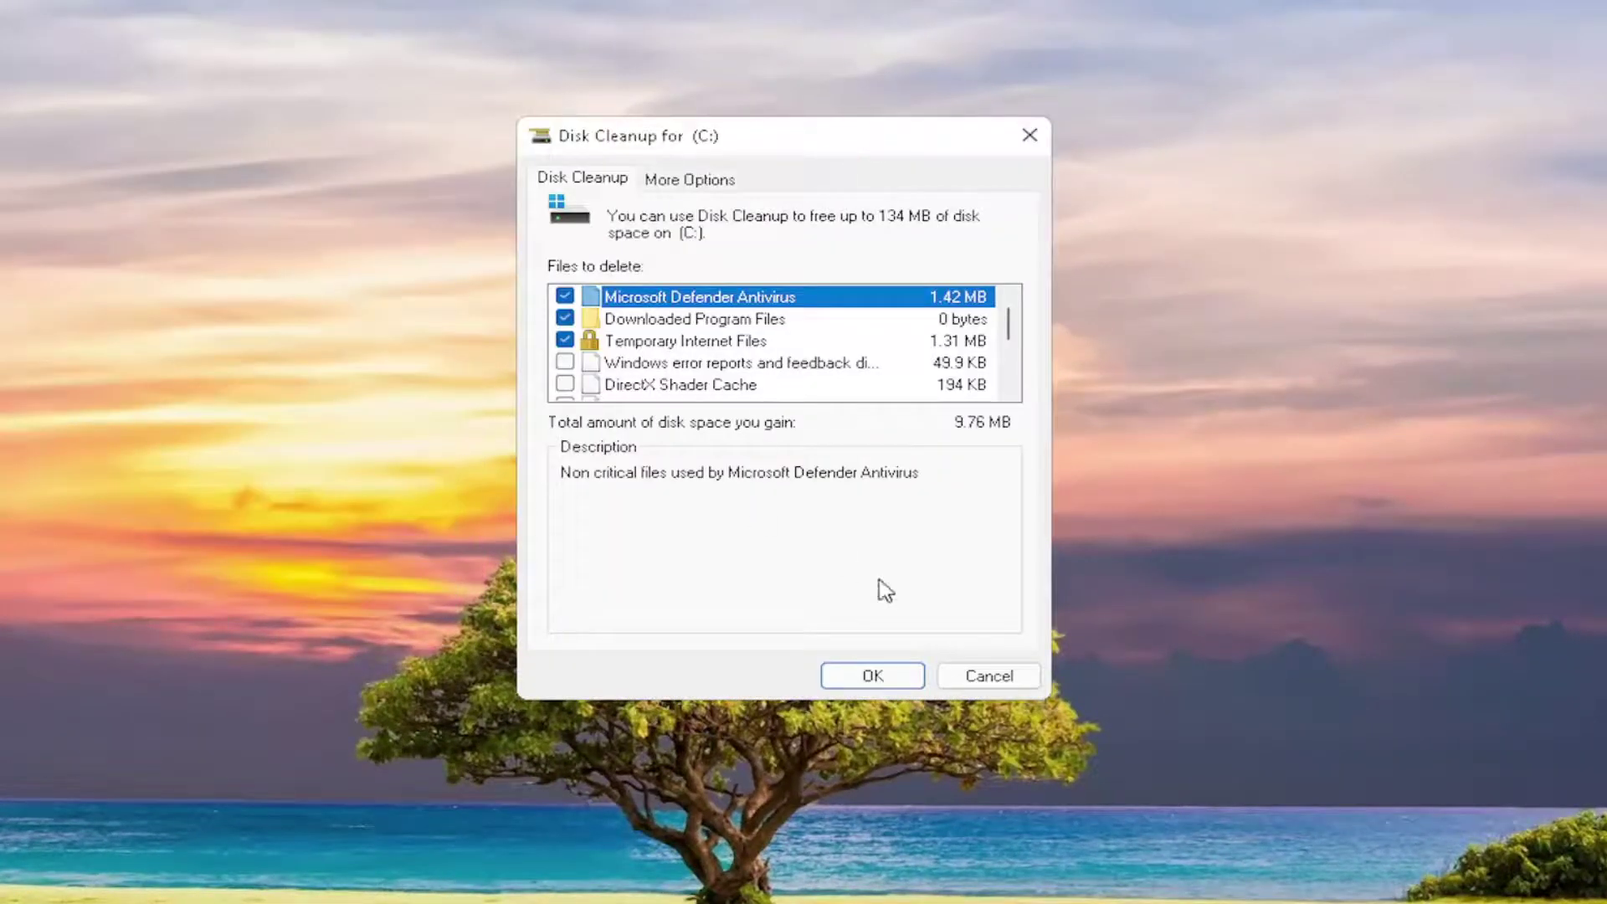
left_click(879, 676)
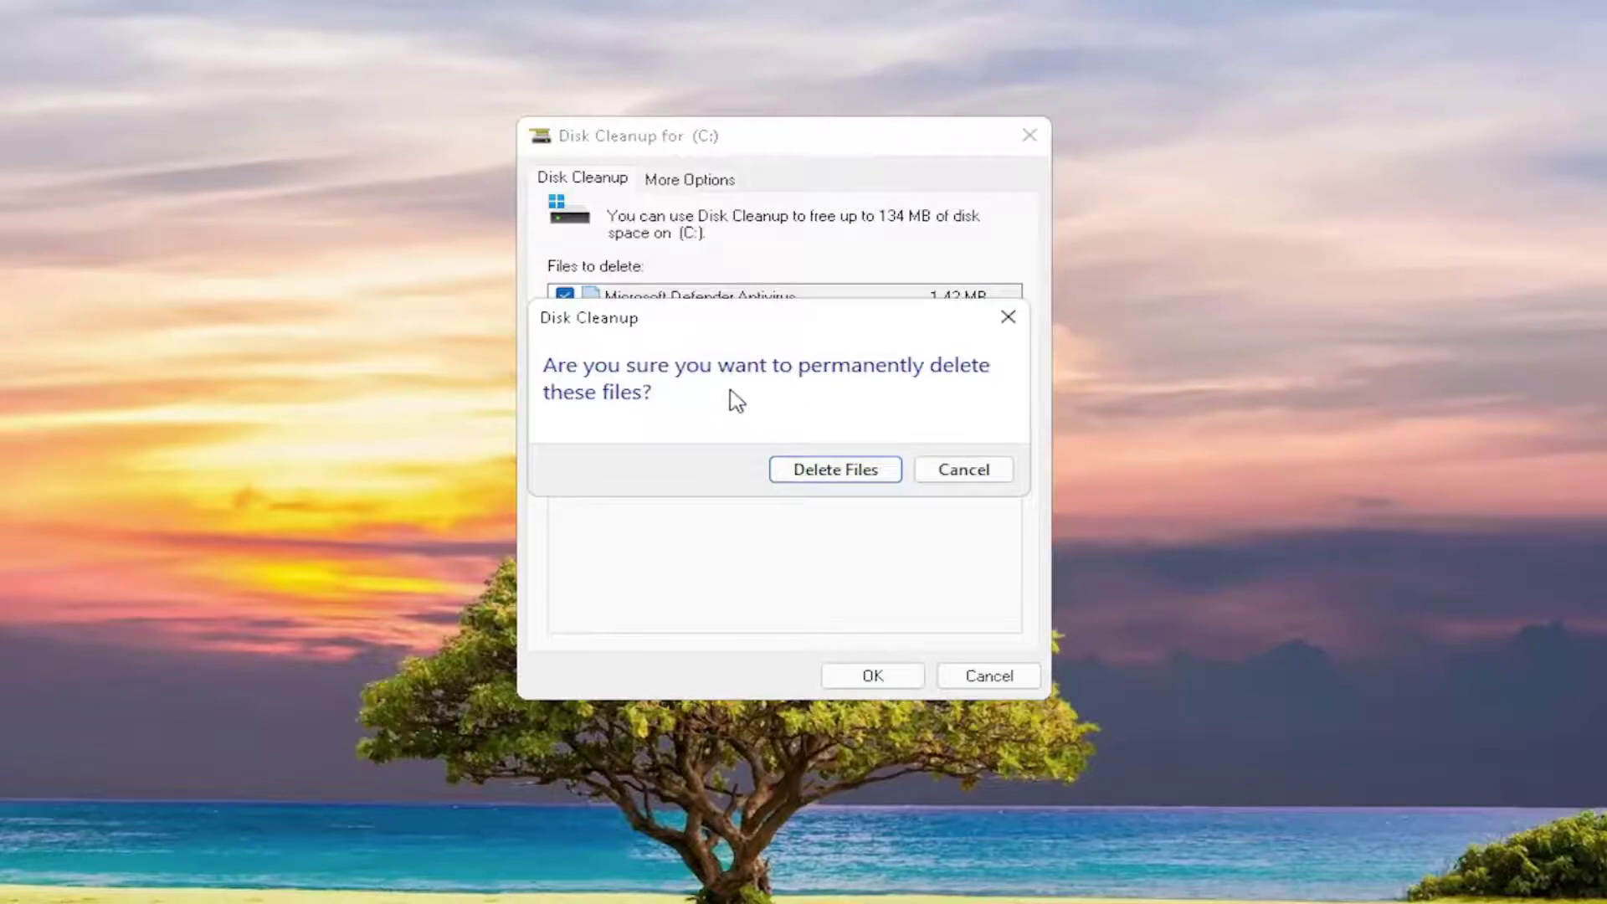
left_click(824, 473)
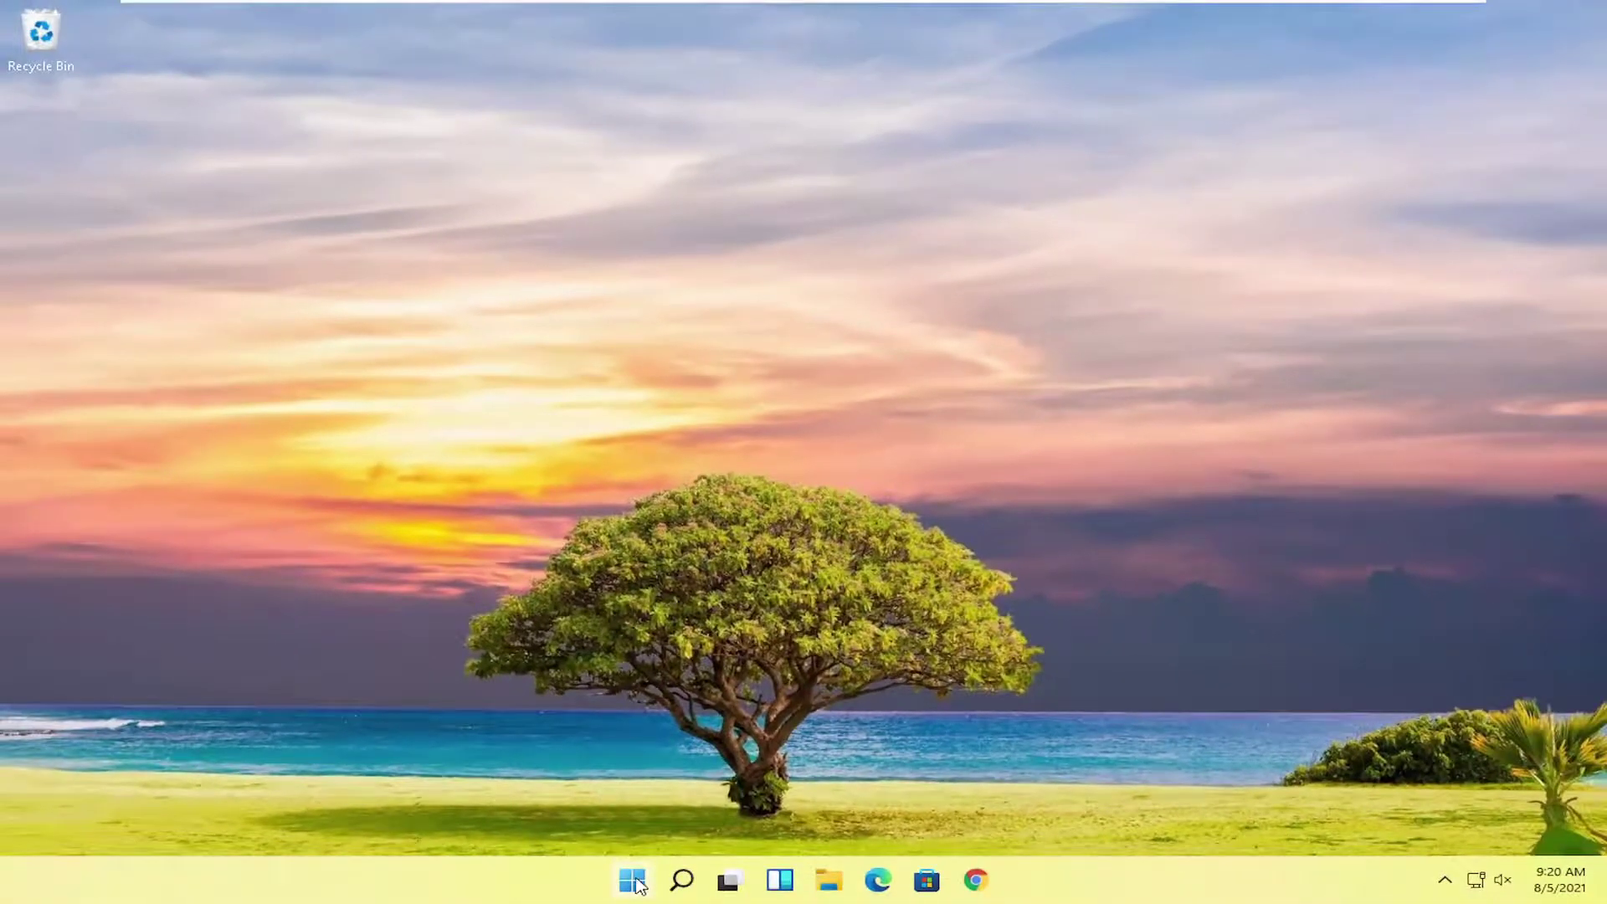
Step: Restart the PC from the Start button's quick menu
right_click(623, 870)
mouse_move(619, 799)
Step: Open Optimize Drives via 'defrag' and optimize drive C: to 0% fragmented
mouse_move(680, 884)
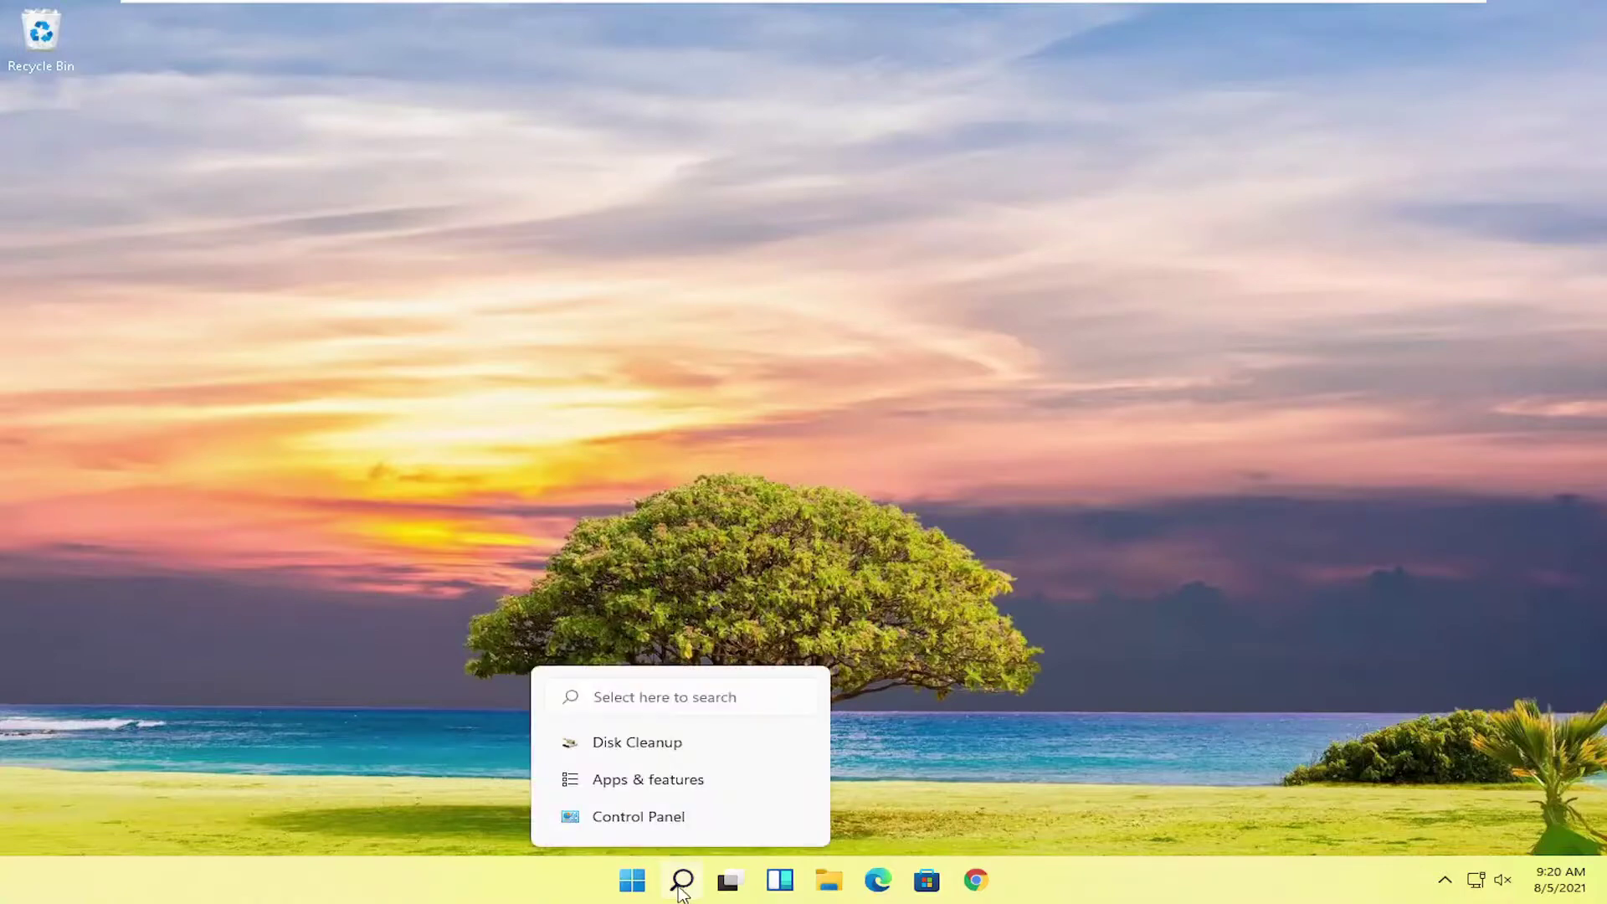
left_click(680, 883)
type("defr")
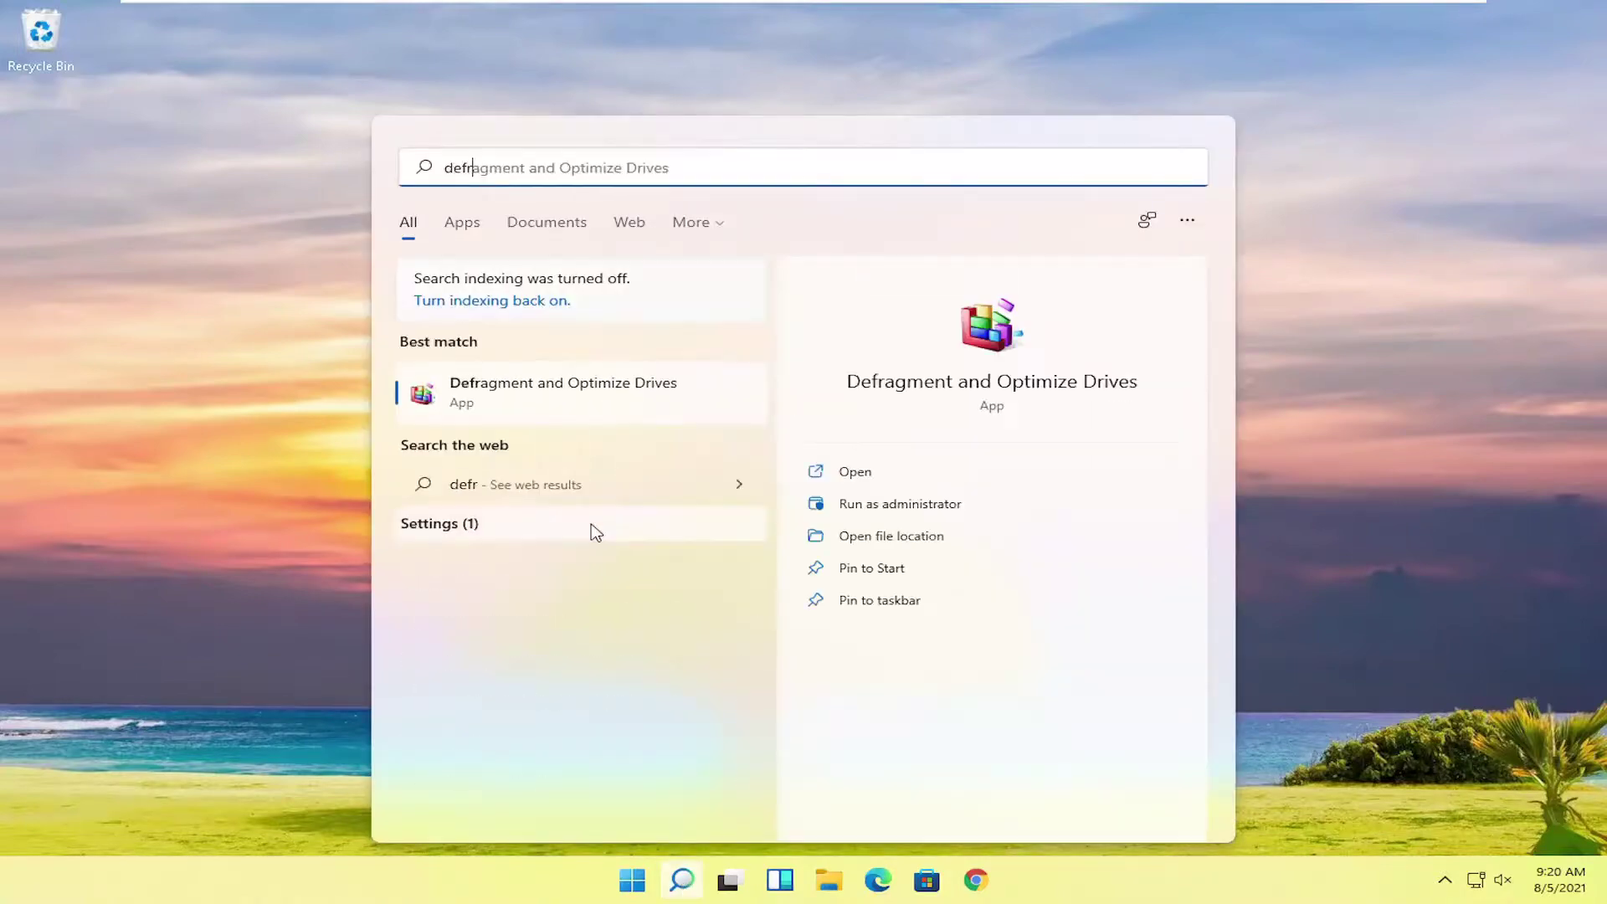
type("ag")
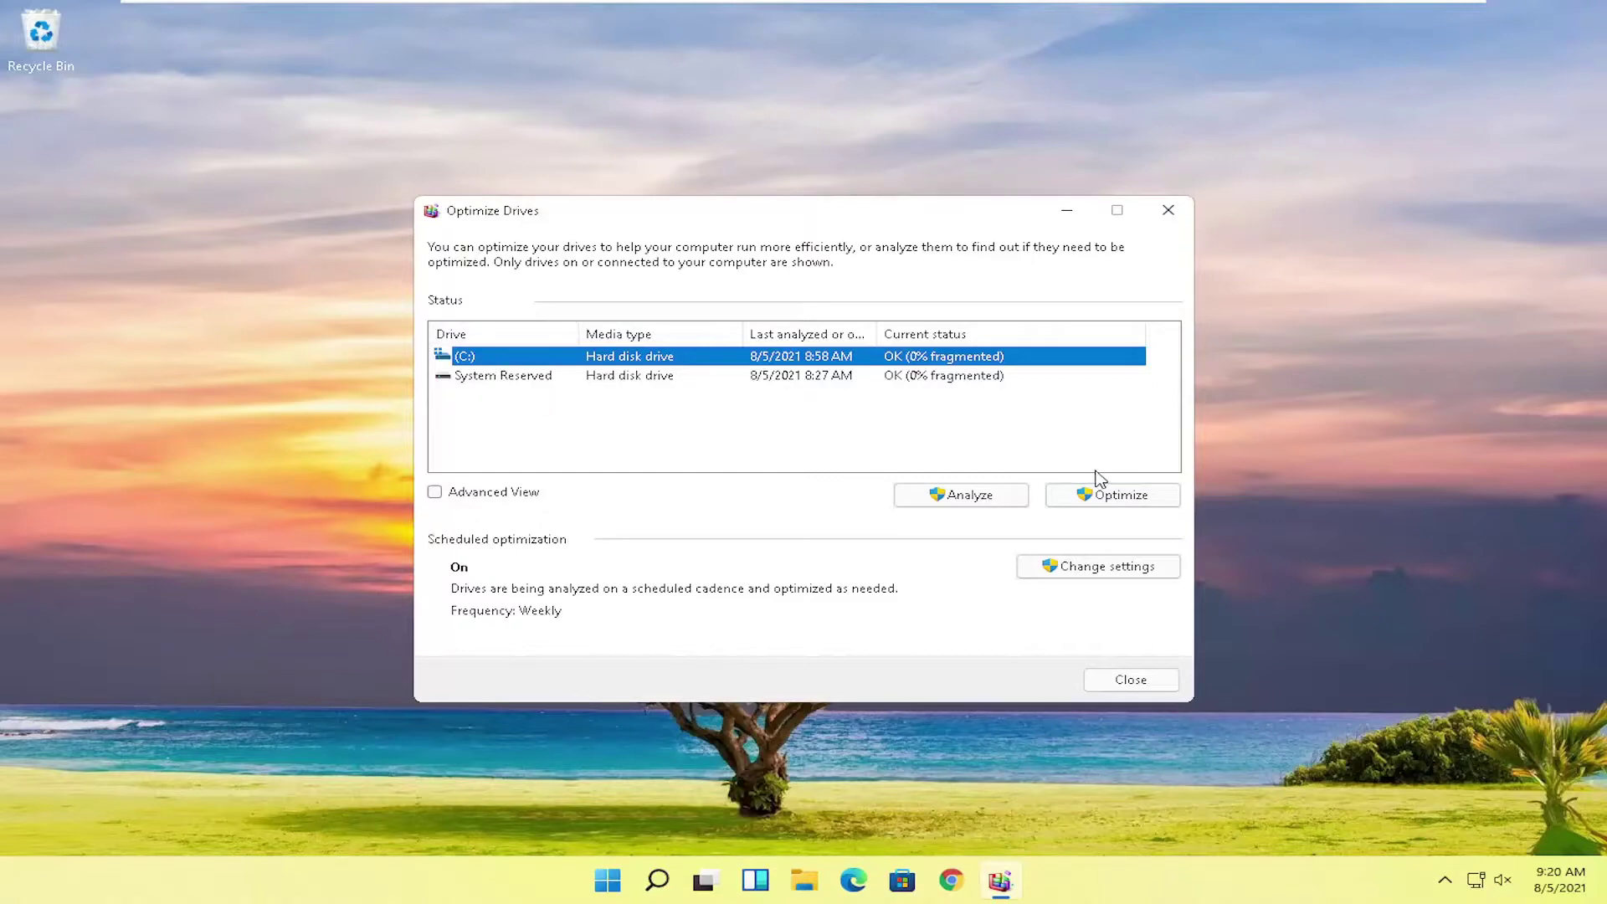
left_click(1109, 495)
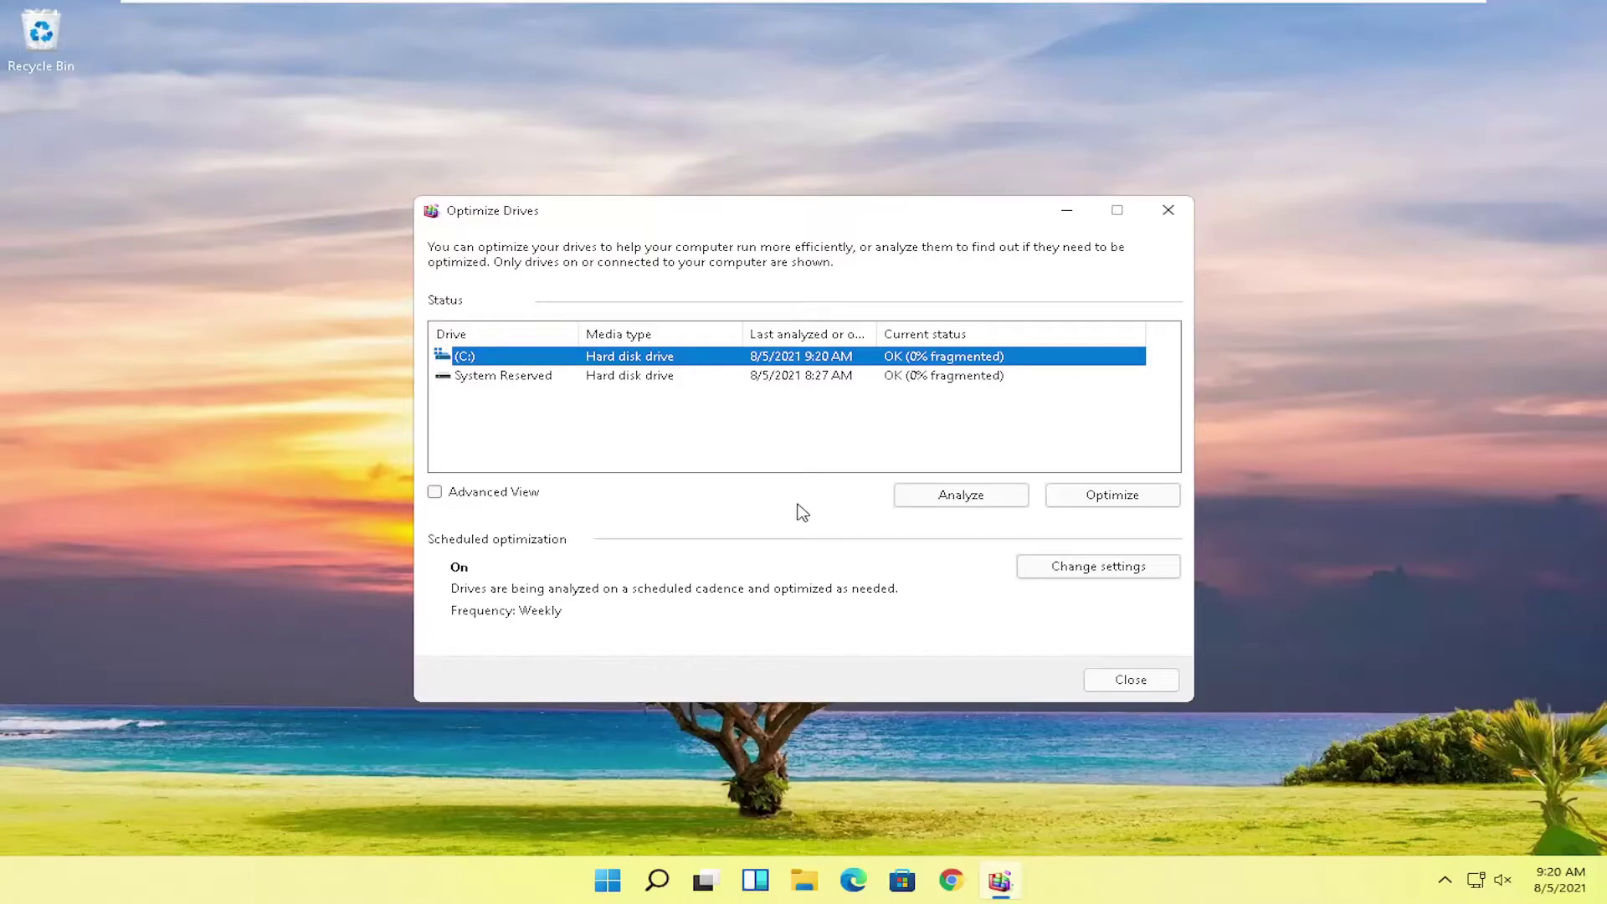
left_click(497, 376)
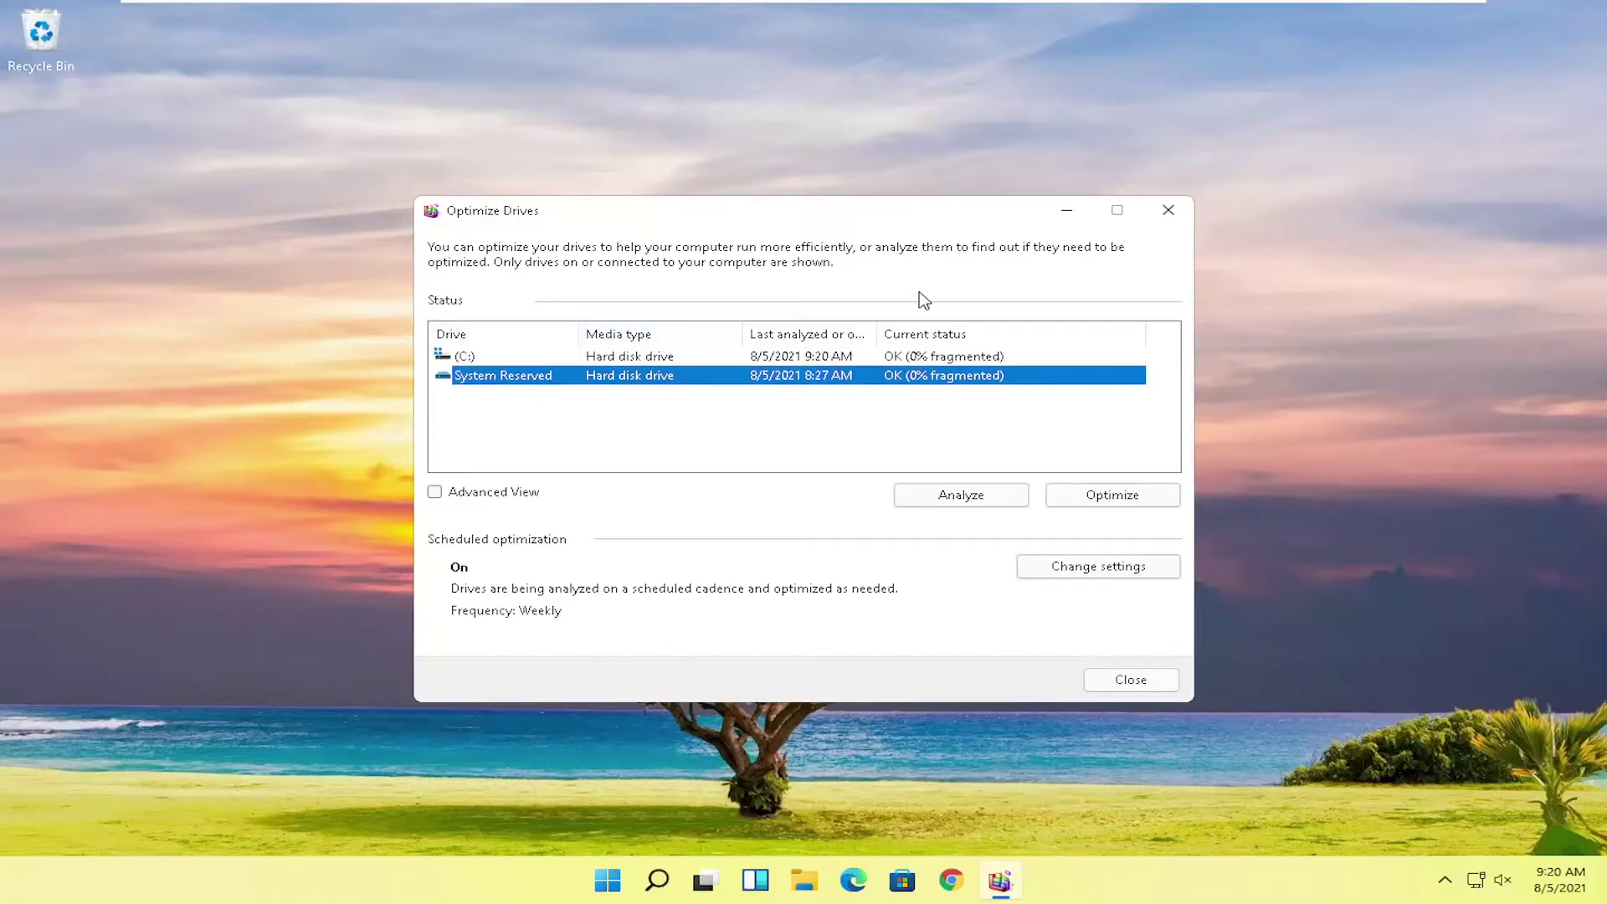
left_click(1168, 210)
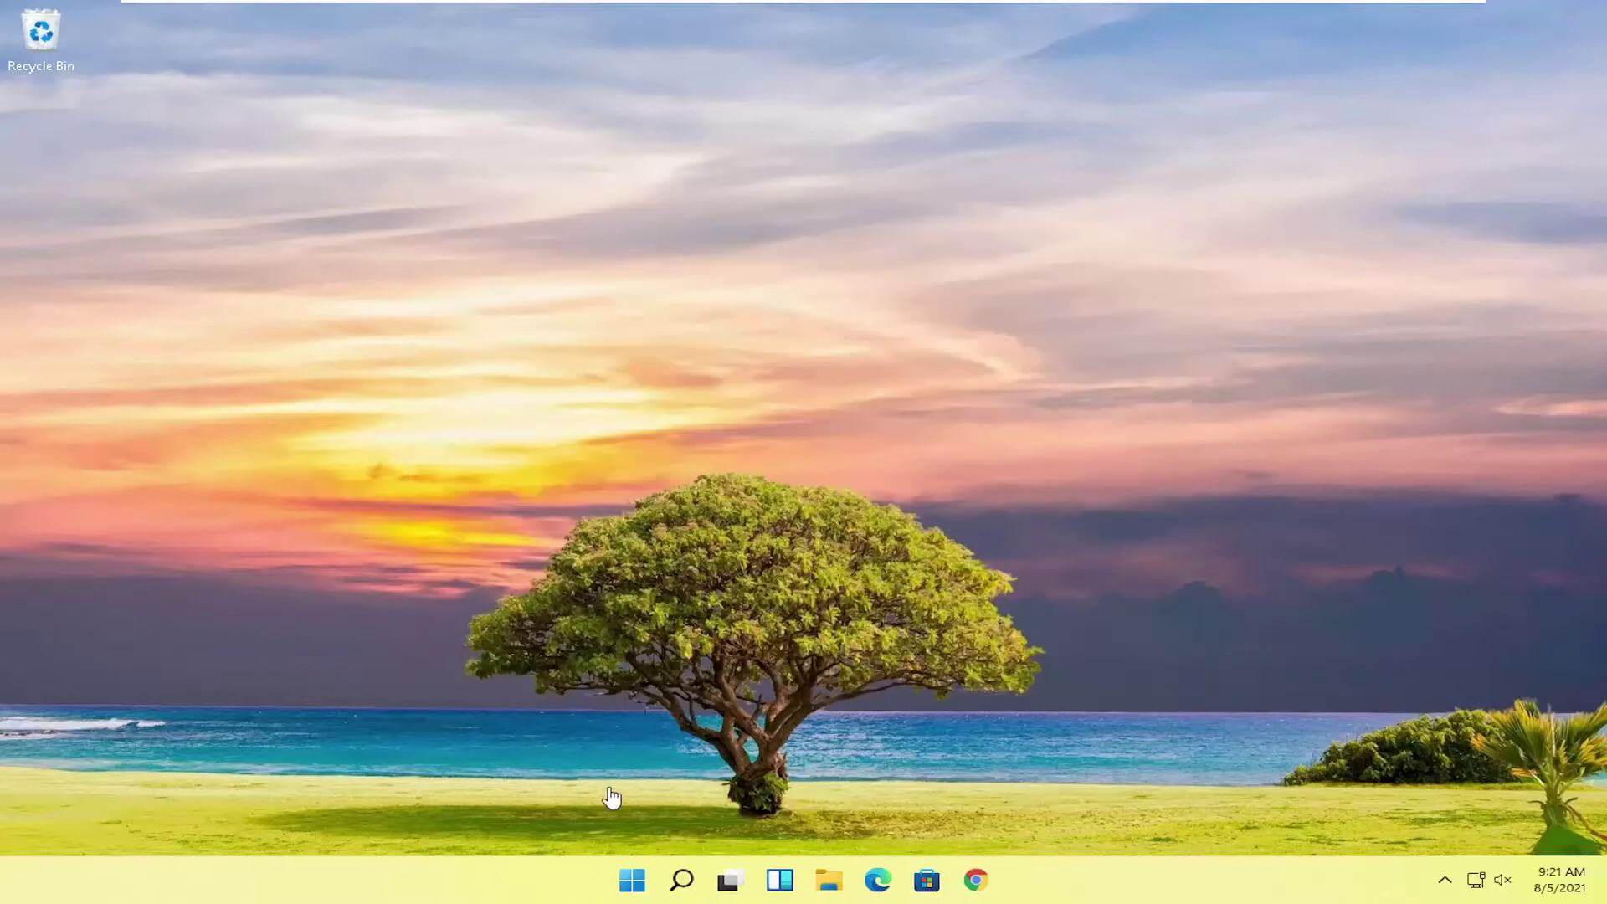